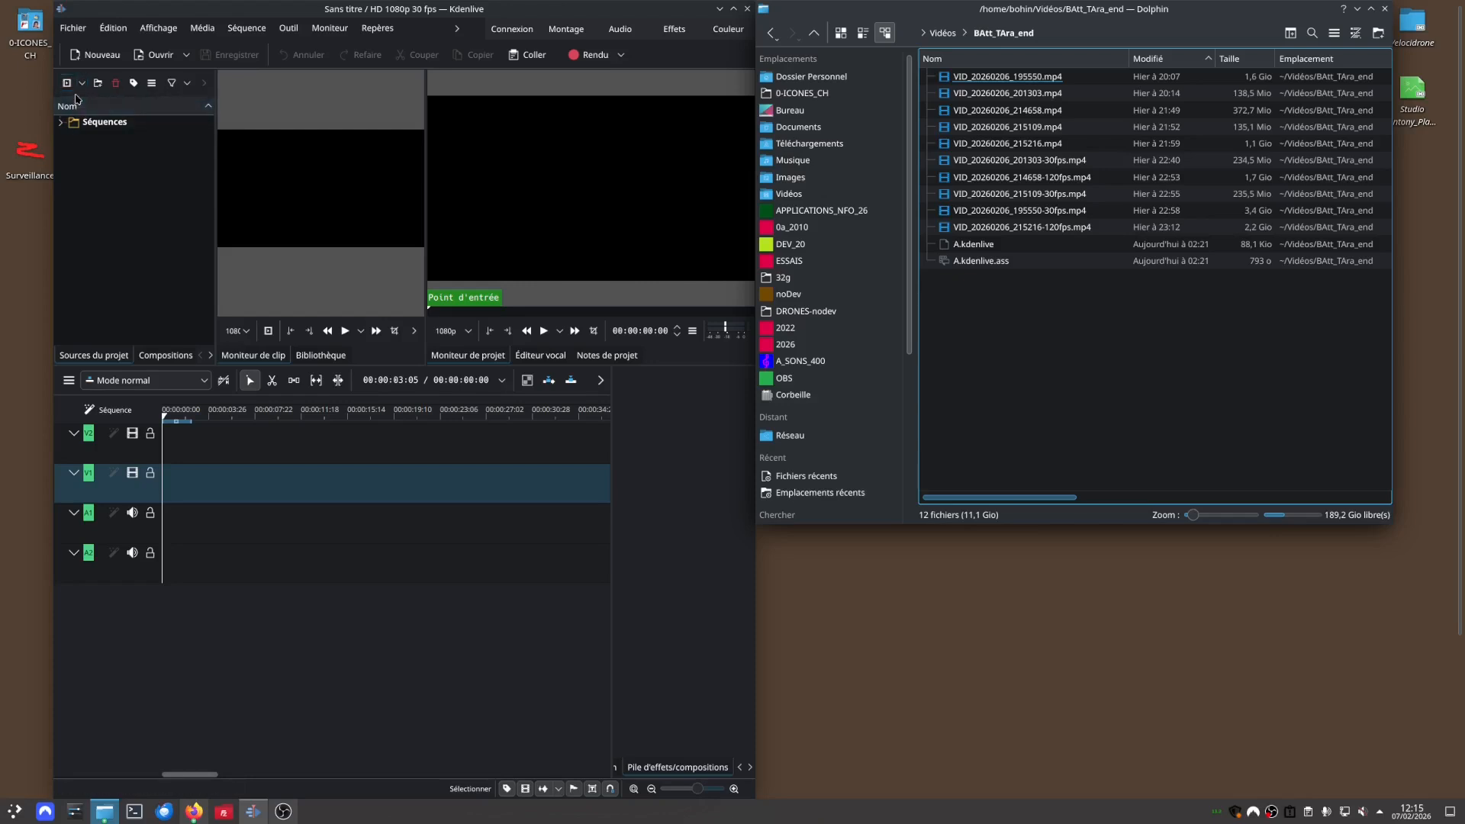
Start a new title clip and place the text "Texte" in the frame's upper-right corner at about X 1593, Y 65.
{"action": "left_click", "coordinate": [83, 84]}
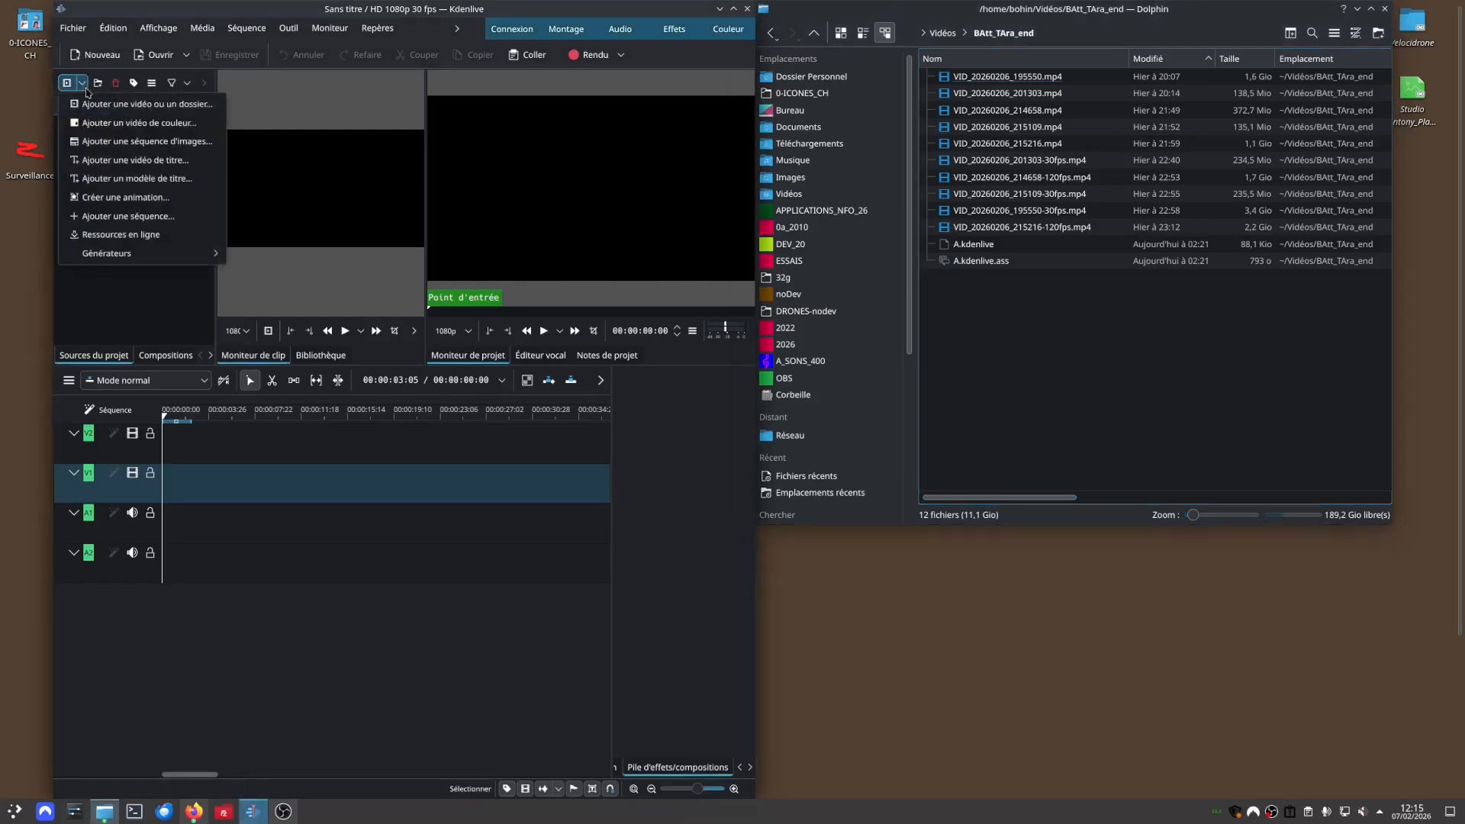
{"action": "left_click", "coordinate": [142, 161]}
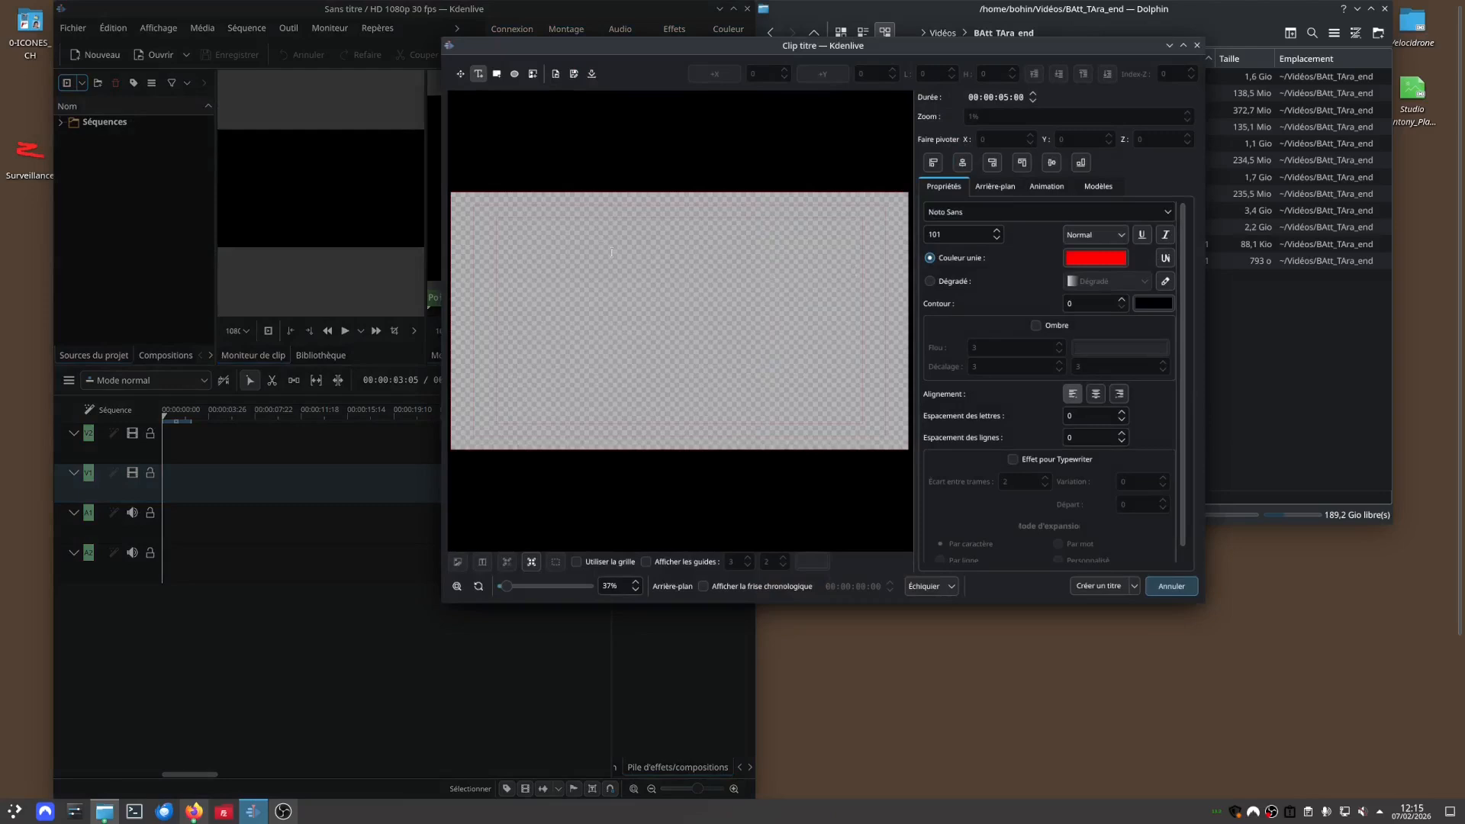
{"action": "left_click", "coordinate": [842, 264]}
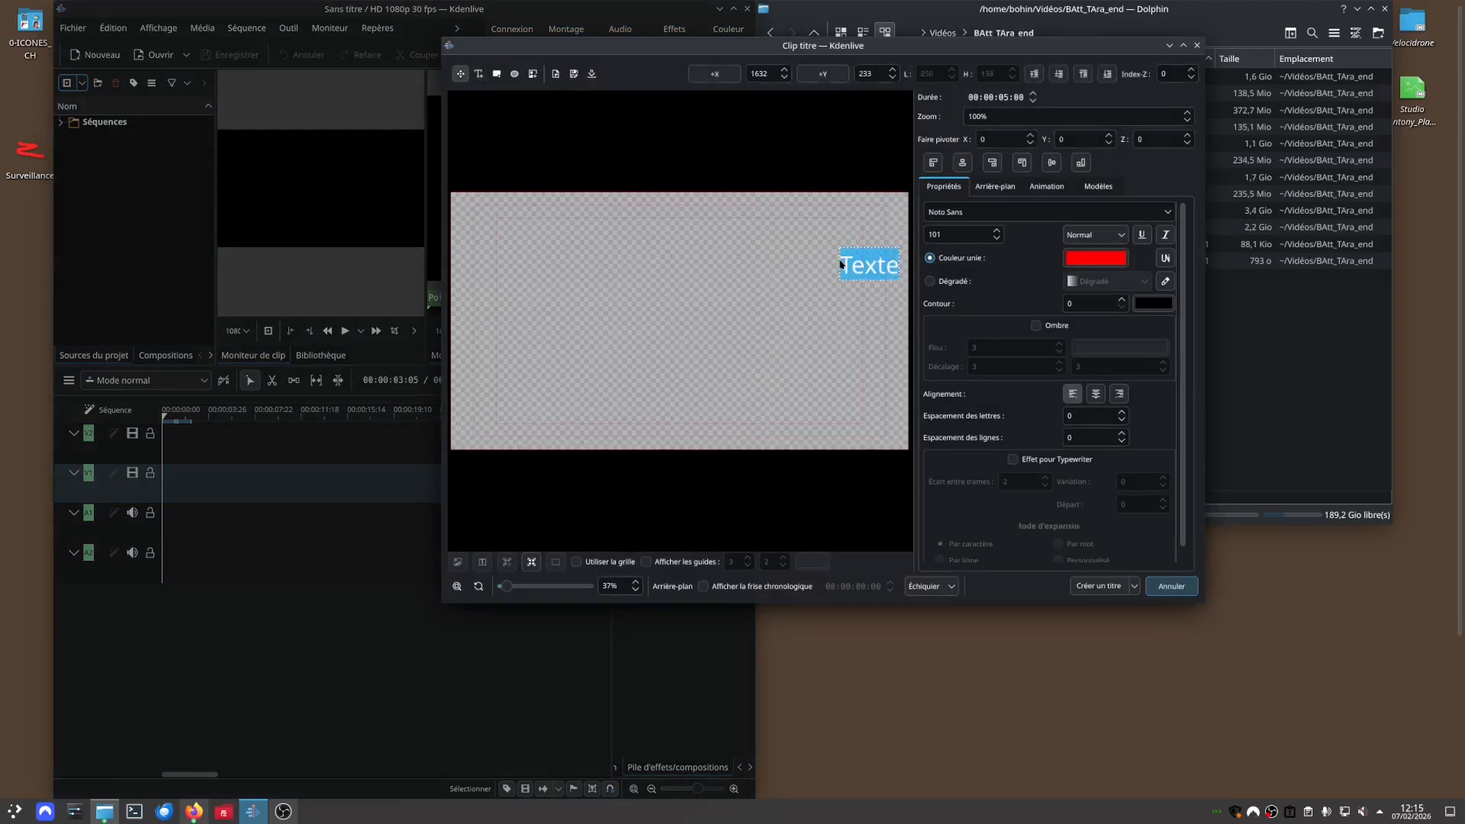
{"action": "left_click", "coordinate": [877, 269]}
{"action": "left_click_drag", "start_coordinate": [878, 265], "coordinate": [833, 250]}
{"action": "left_click", "coordinate": [835, 266]}
{"action": "left_click", "coordinate": [857, 268]}
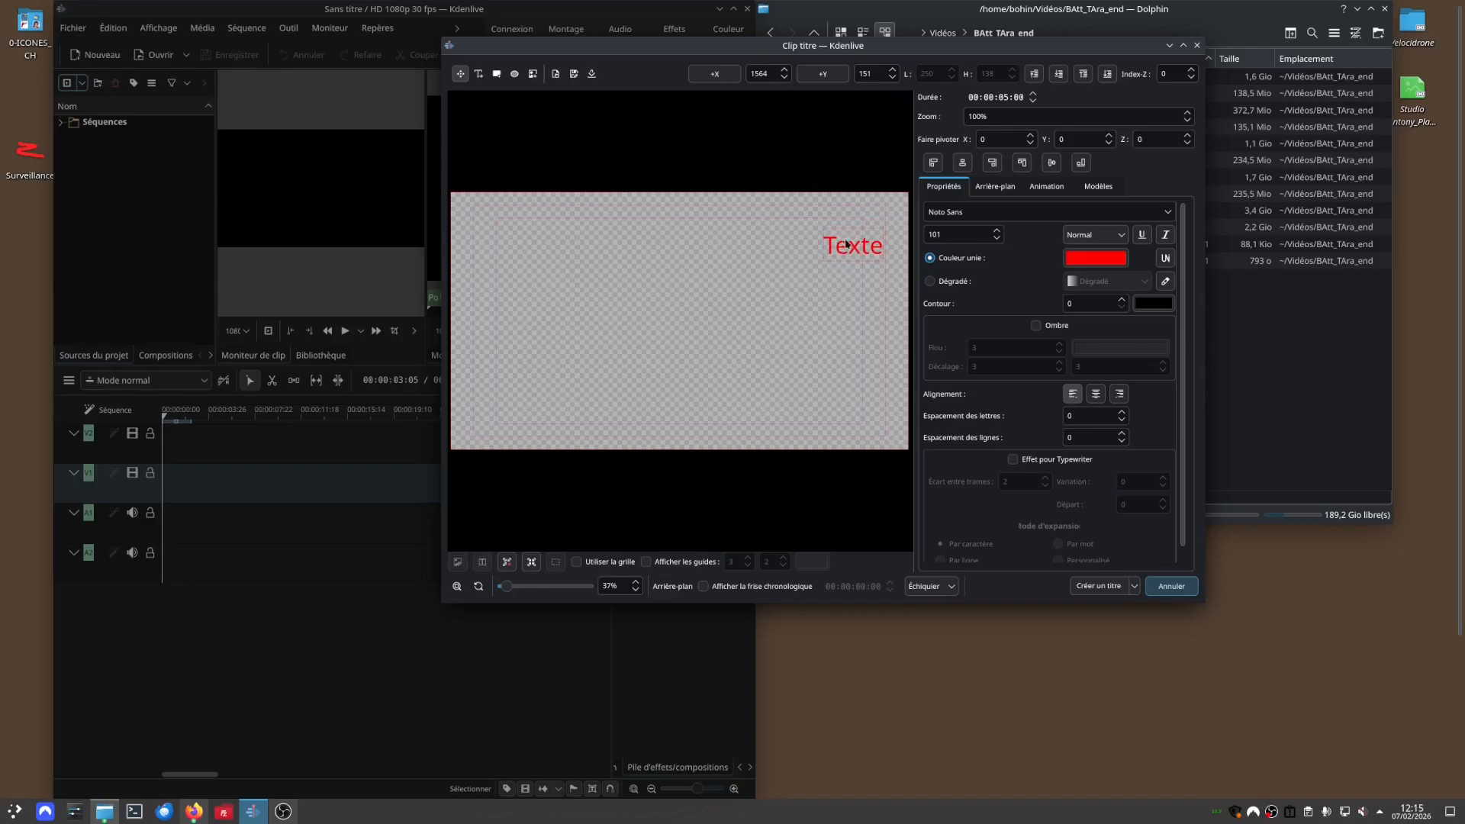
{"action": "mouse_move", "coordinate": [848, 244]}
{"action": "left_mouse_down"}
{"action": "mouse_move", "coordinate": [756, 241]}
{"action": "mouse_move", "coordinate": [810, 291]}
{"action": "mouse_move", "coordinate": [782, 299]}
{"action": "mouse_move", "coordinate": [865, 229]}
{"action": "left_mouse_up"}
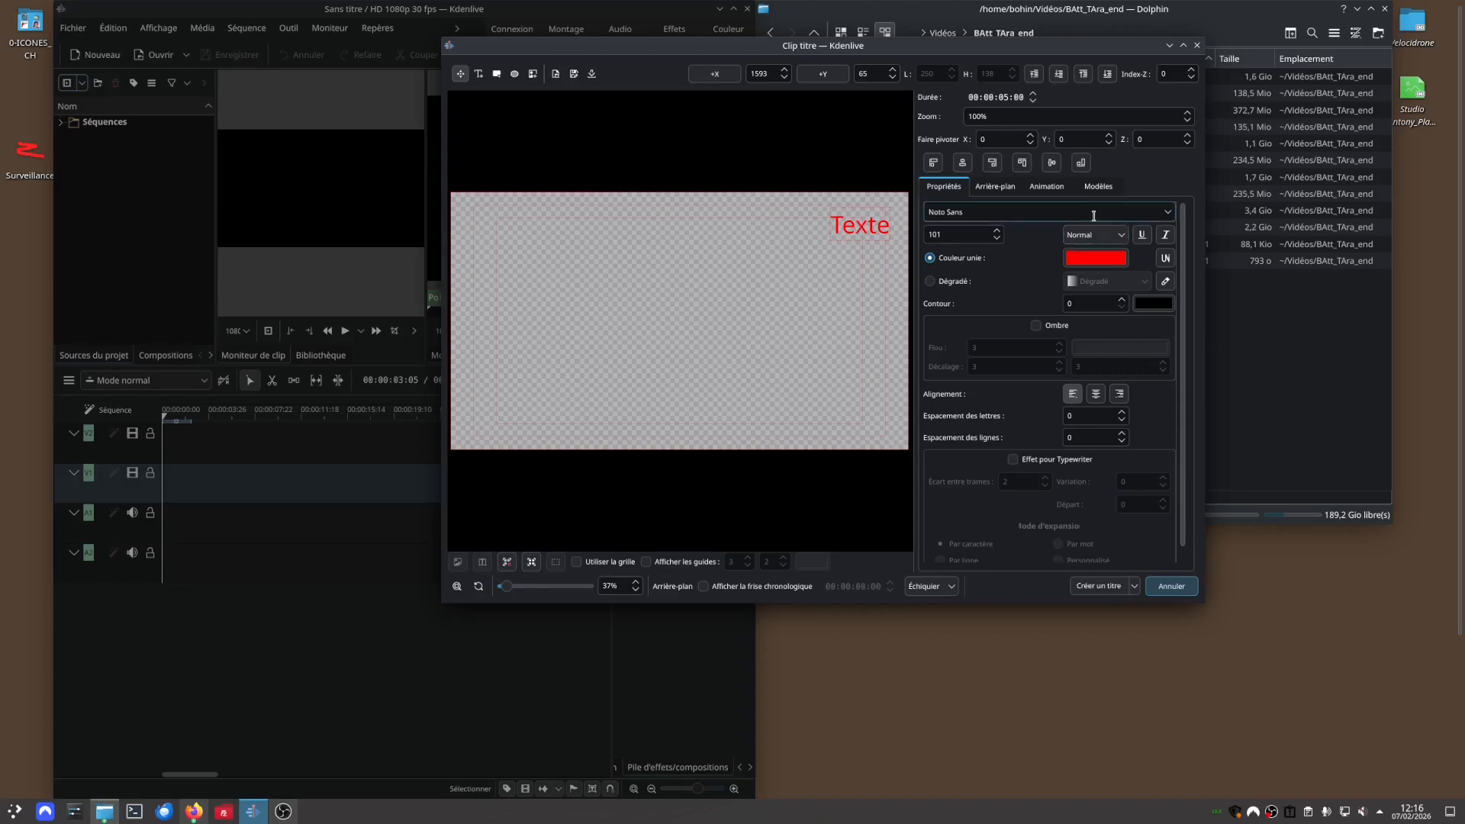
Set the title text's weight to Gras and create the title clip.
{"action": "left_click", "coordinate": [1126, 237]}
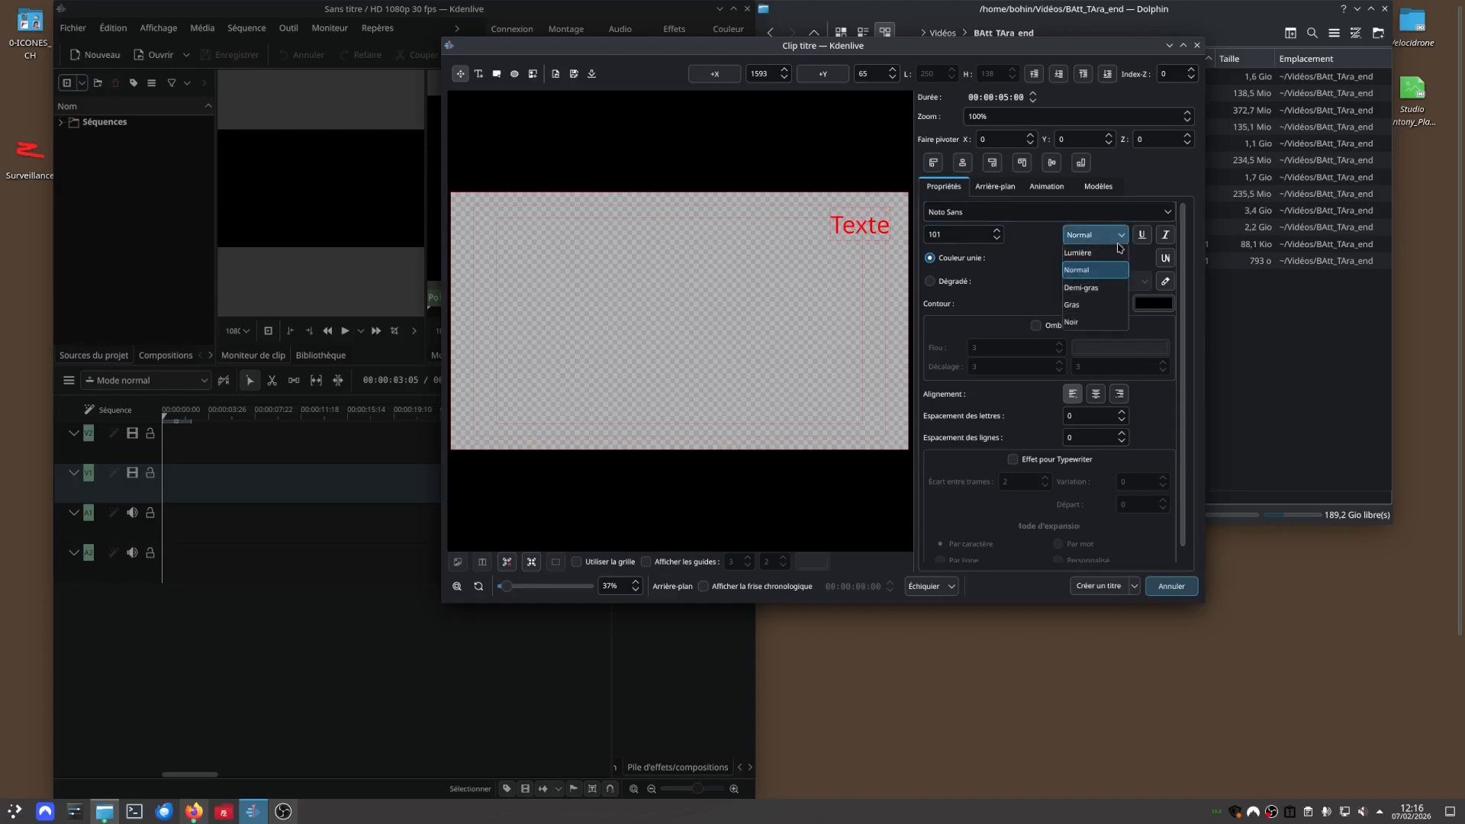
{"action": "left_click", "coordinate": [1085, 305]}
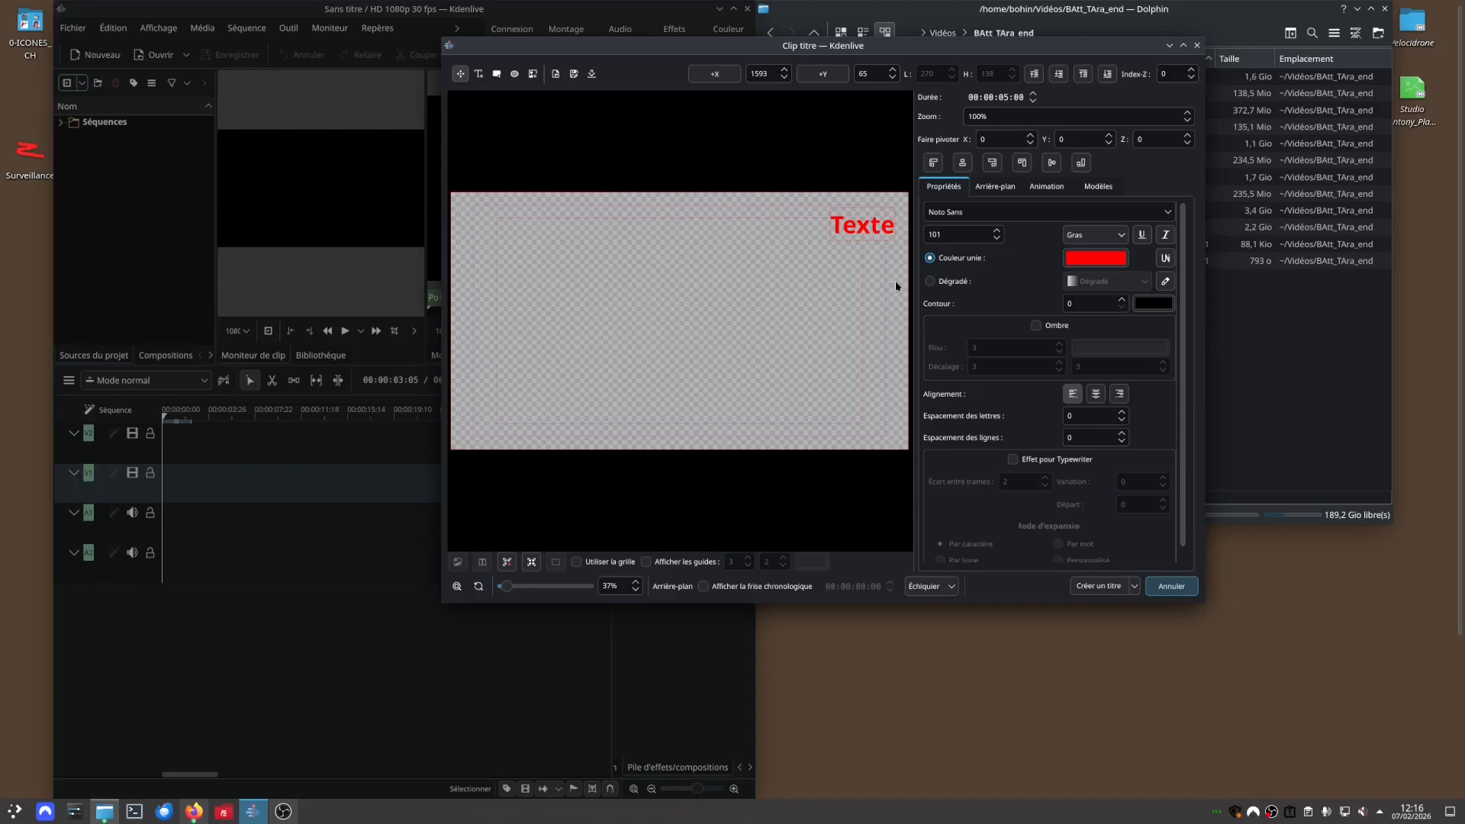
{"action": "left_click", "coordinate": [1098, 585]}
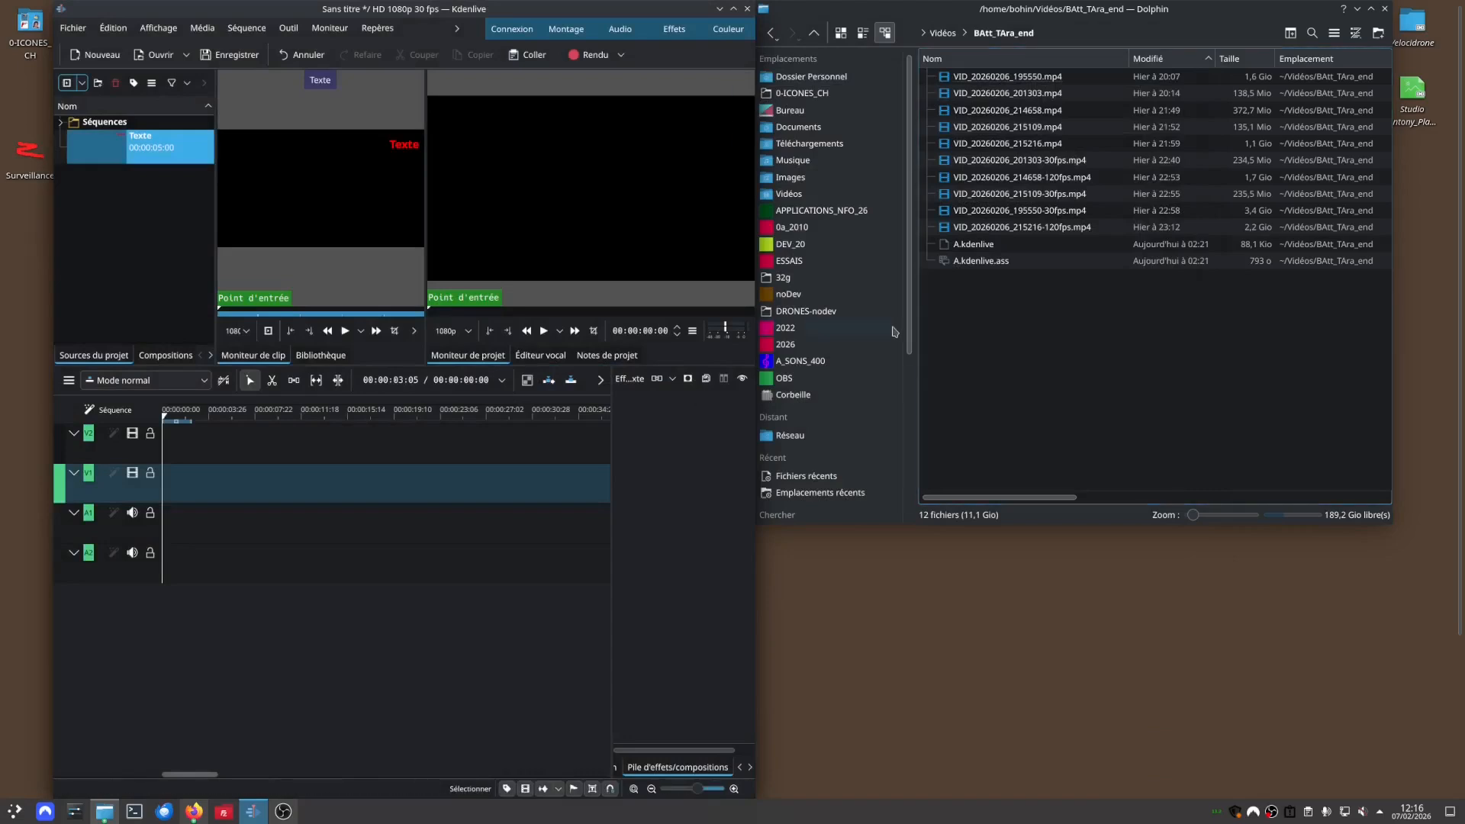
Examine the Texte title clip's text properties in the title editor, and close it without updating.
{"action": "left_click", "coordinate": [122, 160]}
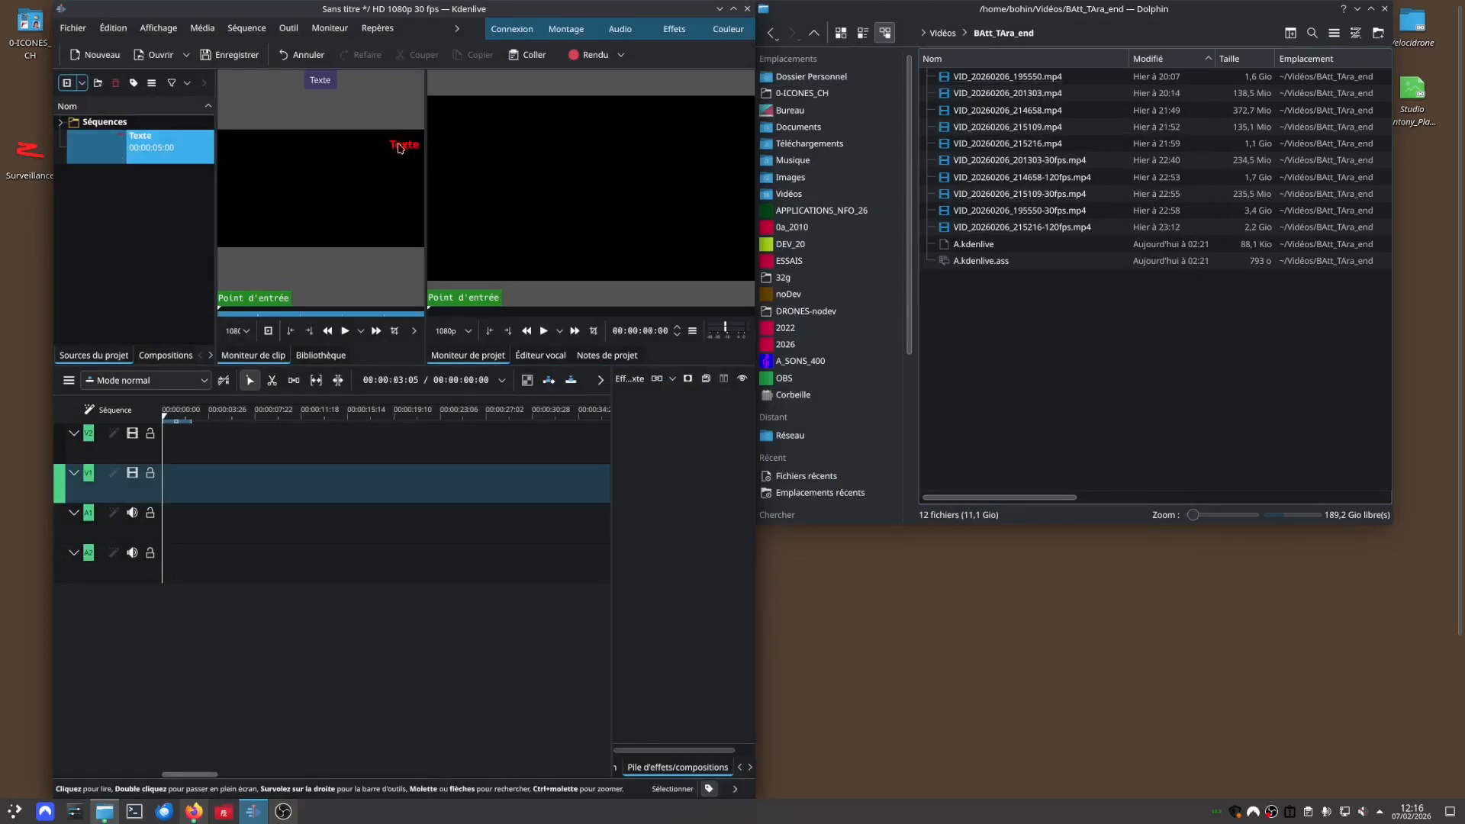
{"action": "double_click", "coordinate": [151, 150]}
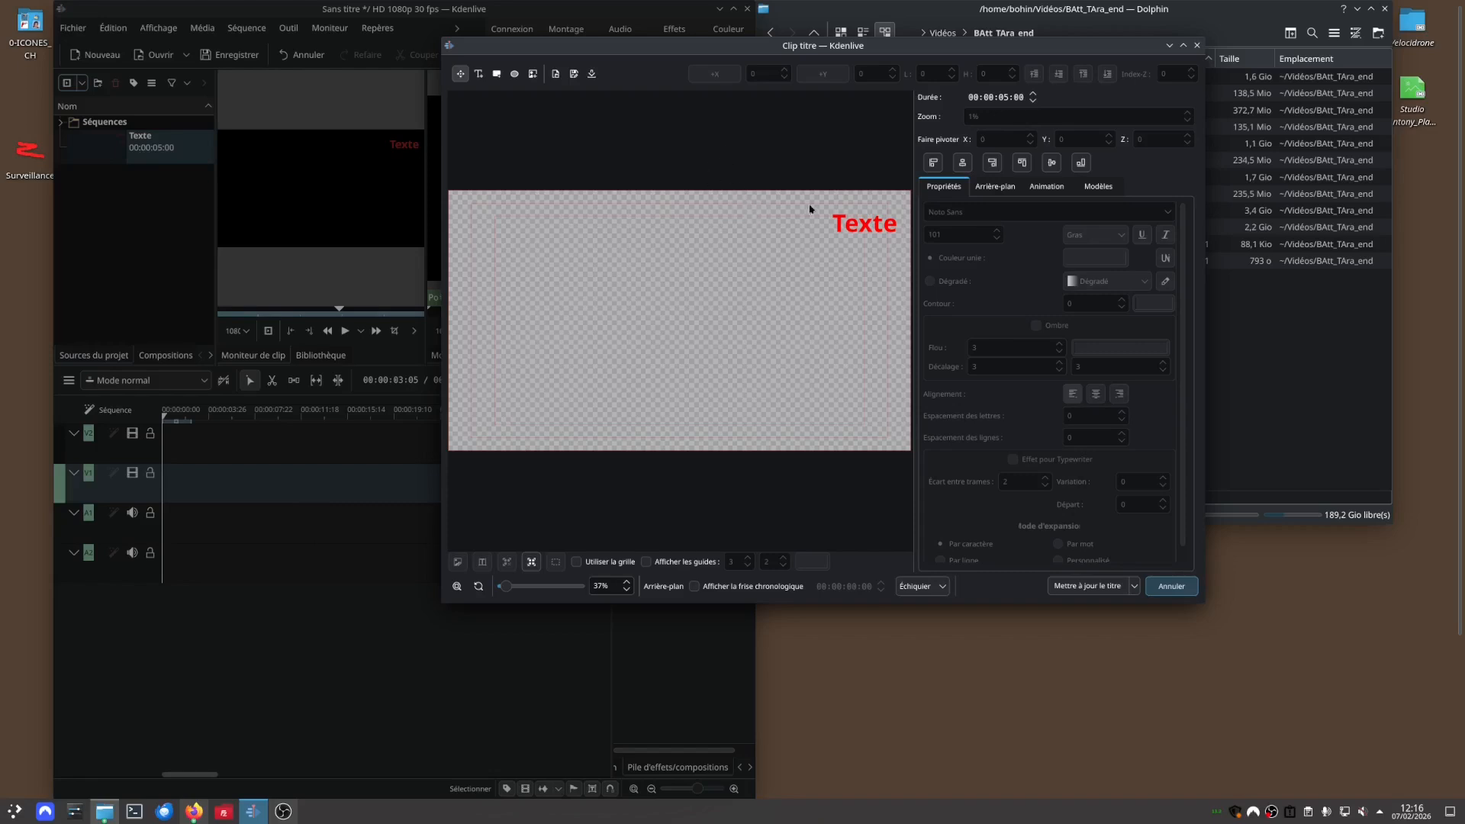
{"action": "left_click", "coordinate": [854, 224]}
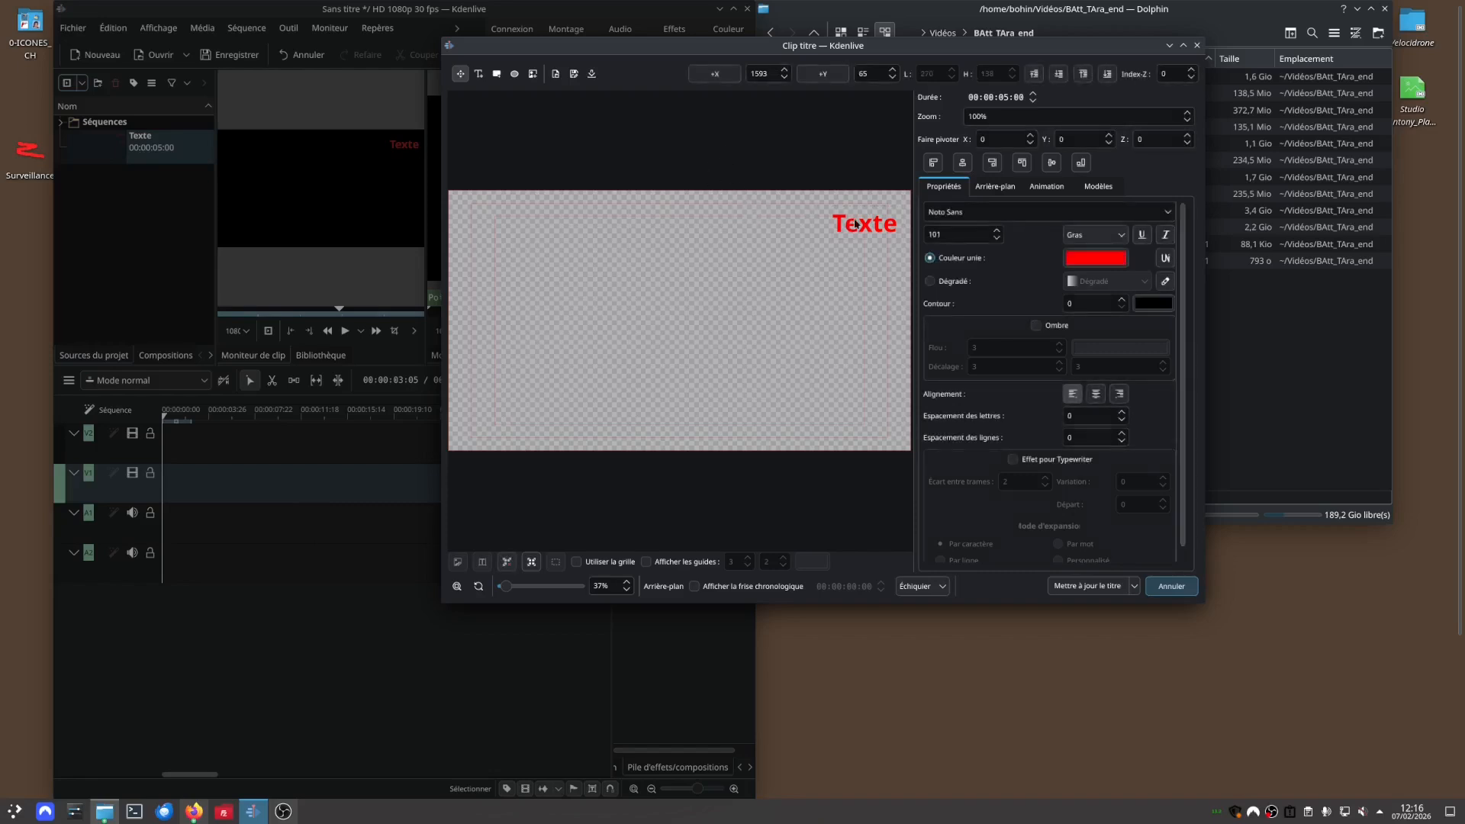
{"action": "left_click", "coordinate": [1197, 45]}
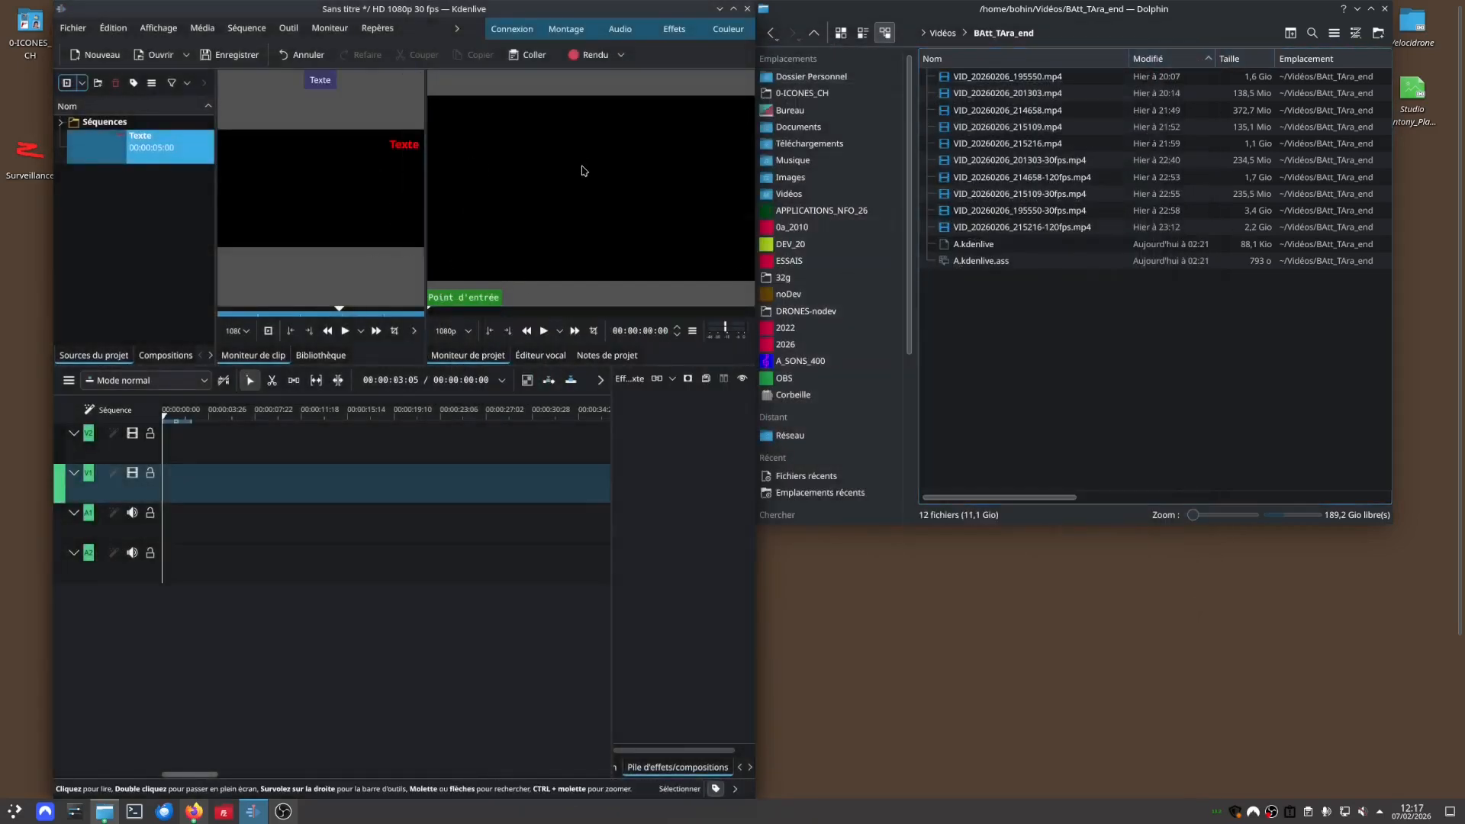
Place the Texte title at the start of track V2 and VID_20260206_195550.mp4, imported without transcoding, beneath it on V1.
{"action": "left_click", "coordinate": [109, 157]}
{"action": "left_click_drag", "start_coordinate": [107, 158], "coordinate": [162, 443]}
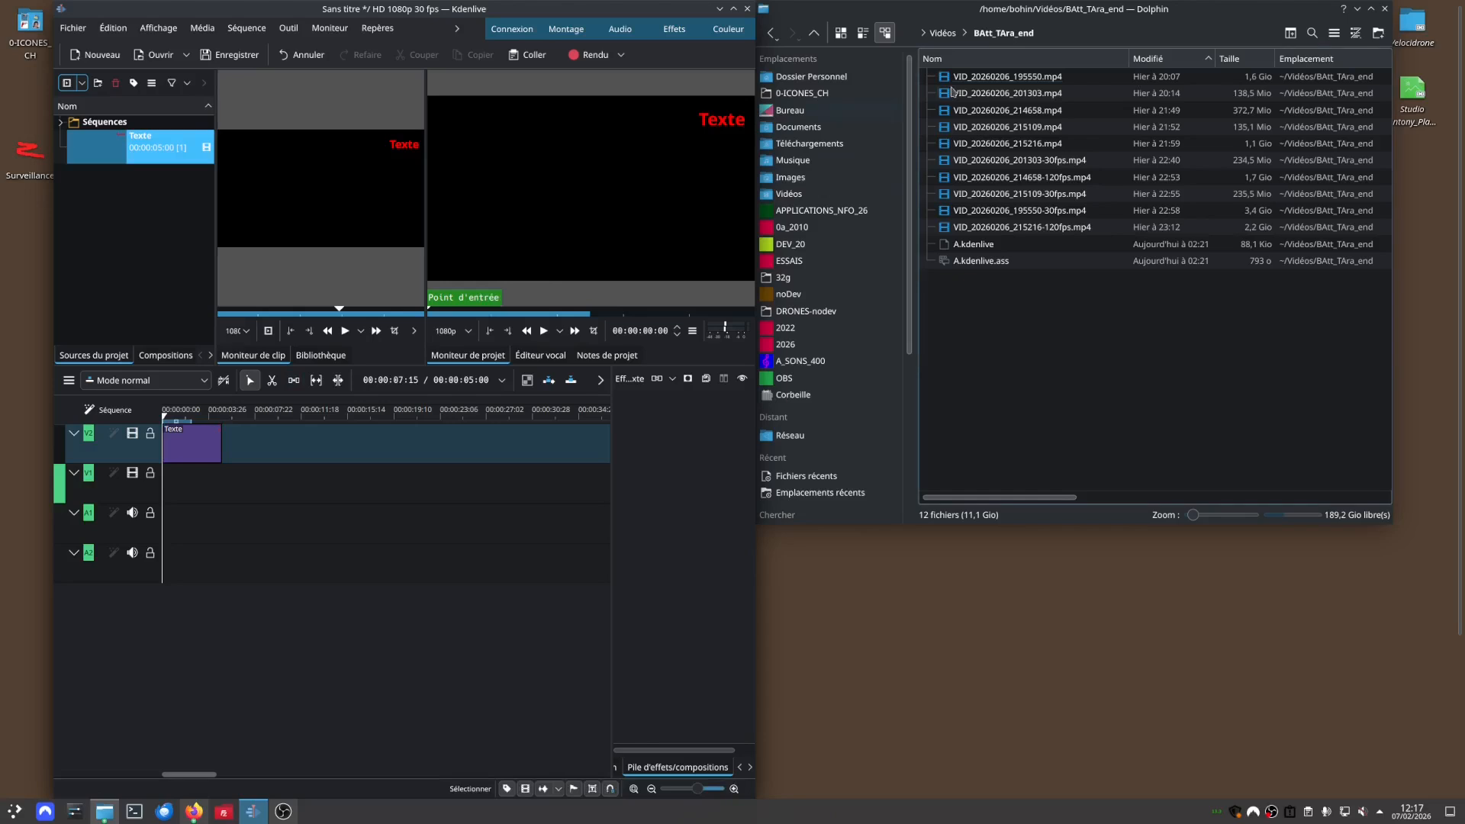
{"action": "left_click_drag", "start_coordinate": [973, 82], "coordinate": [128, 212]}
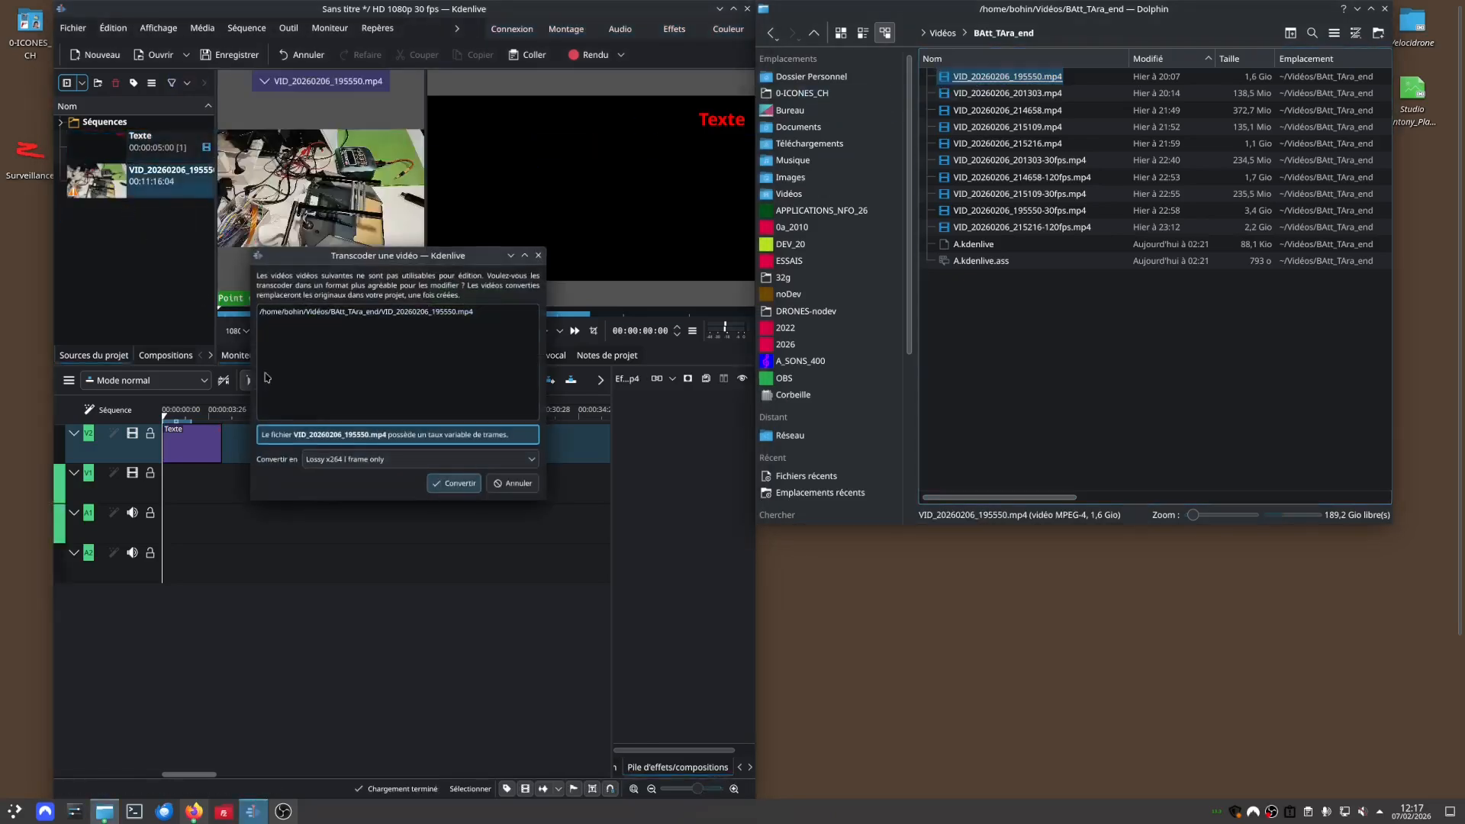
{"action": "left_click", "coordinate": [517, 485]}
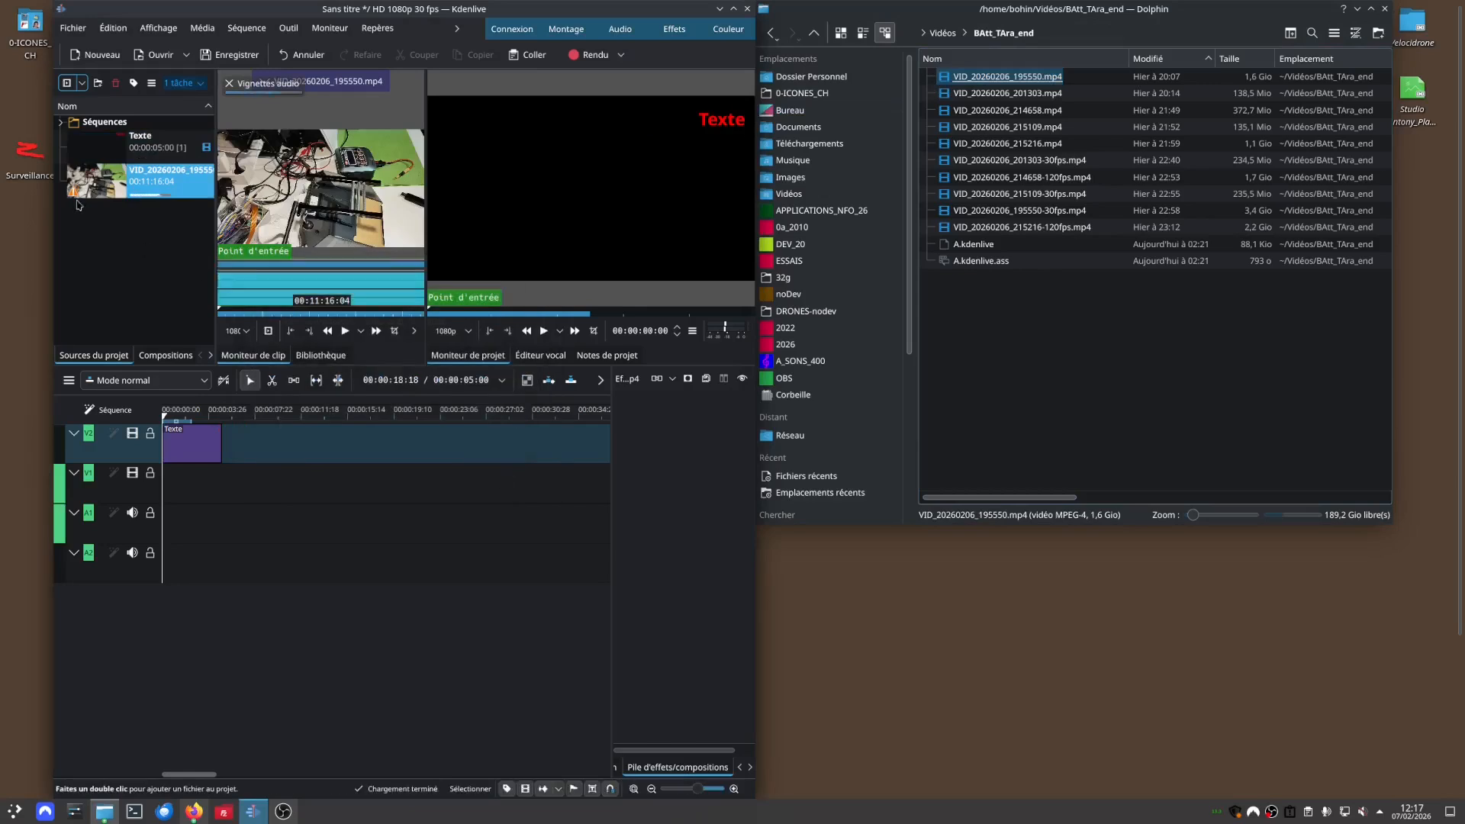
{"action": "mouse_move", "coordinate": [76, 199]}
{"action": "left_mouse_down"}
{"action": "mouse_move", "coordinate": [139, 328]}
{"action": "mouse_move", "coordinate": [184, 526]}
{"action": "left_mouse_up"}
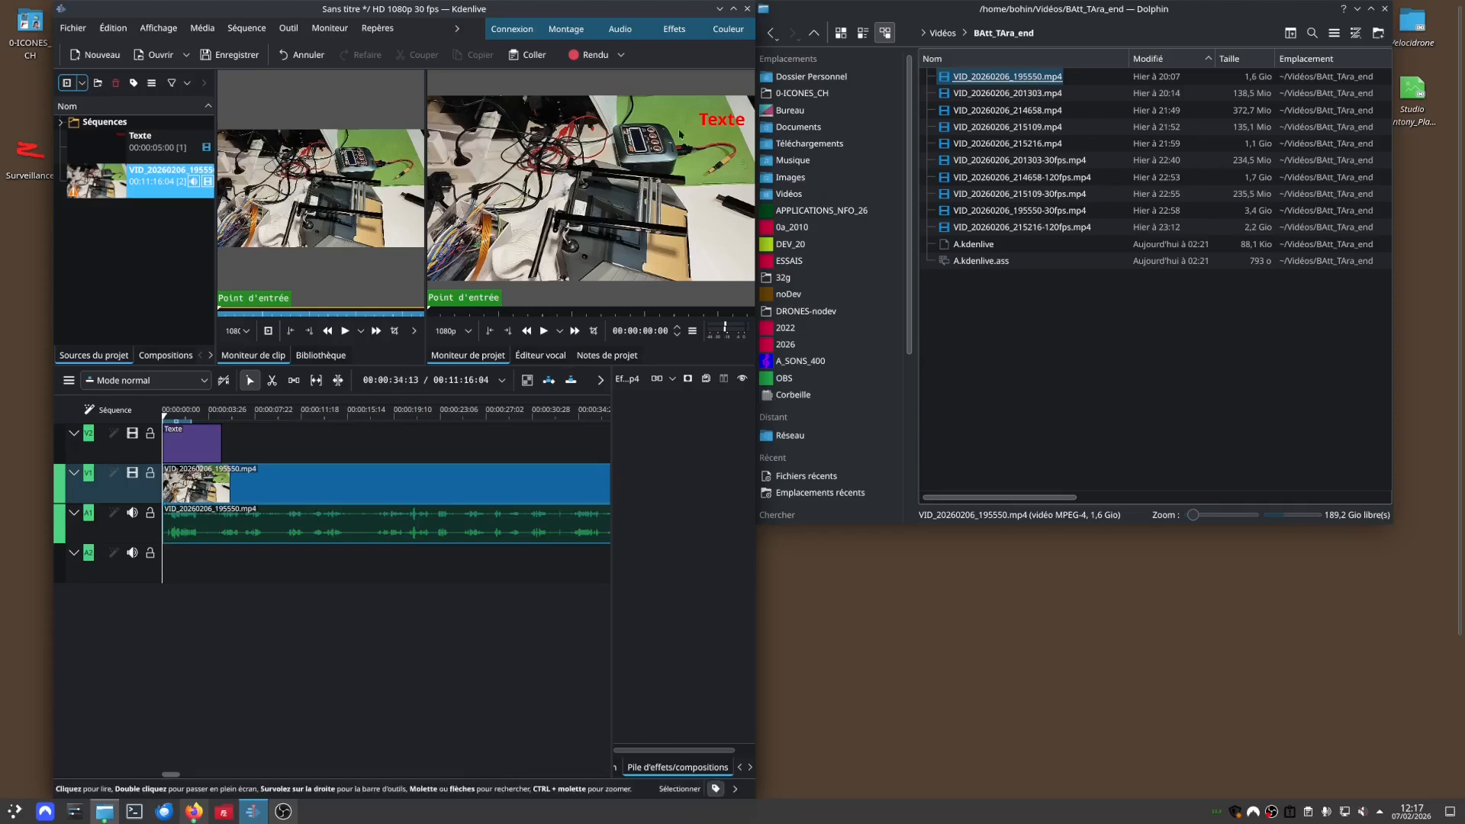
Open the Texte title in the title editor, and arrange the main and editor windows so the project monitor remains visible.
{"action": "left_click", "coordinate": [702, 126]}
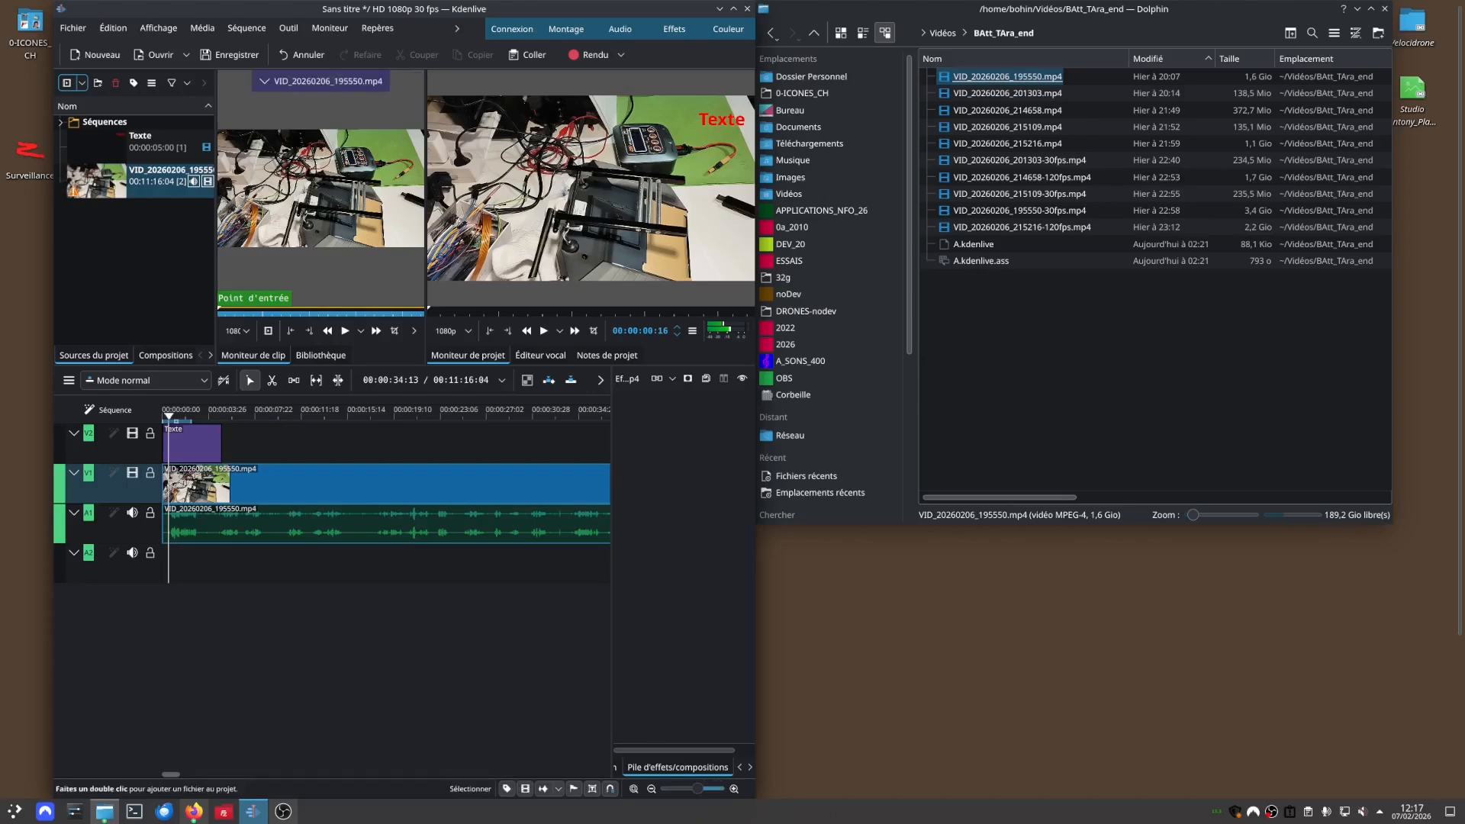
{"action": "double_click", "coordinate": [101, 151]}
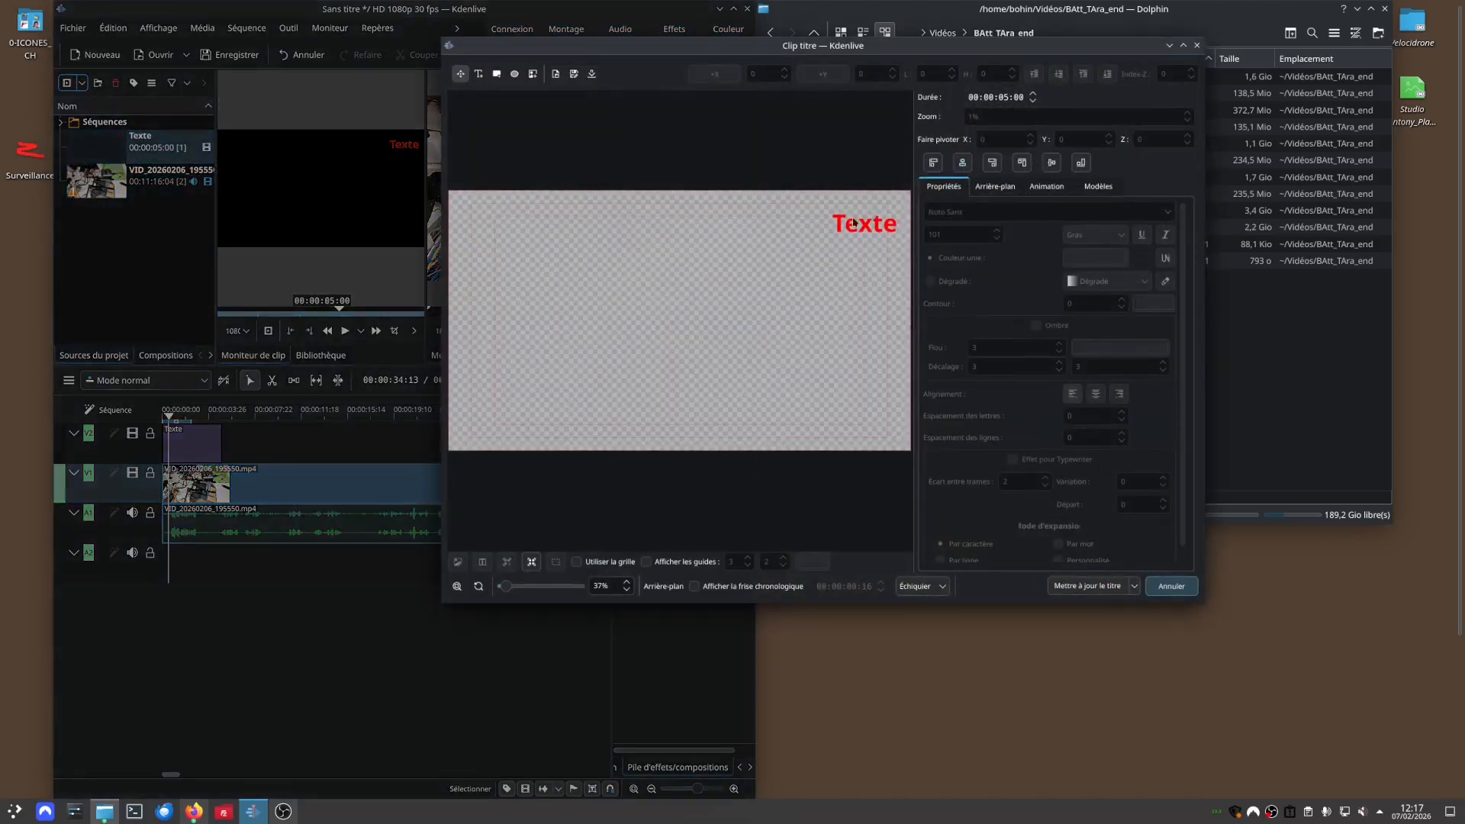
{"action": "left_click_drag", "start_coordinate": [909, 47], "coordinate": [642, 365]}
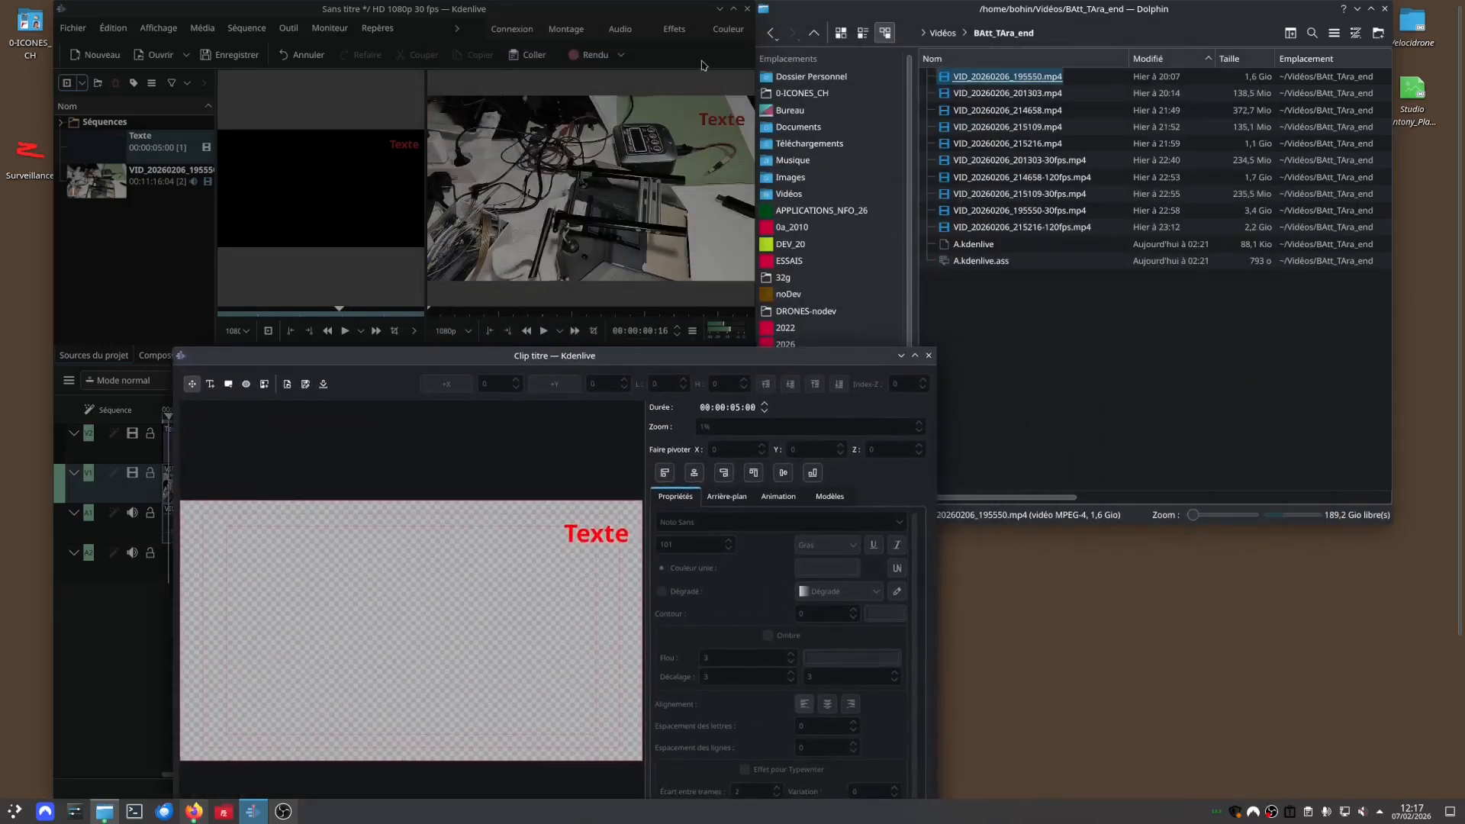
{"action": "left_click", "coordinate": [733, 9]}
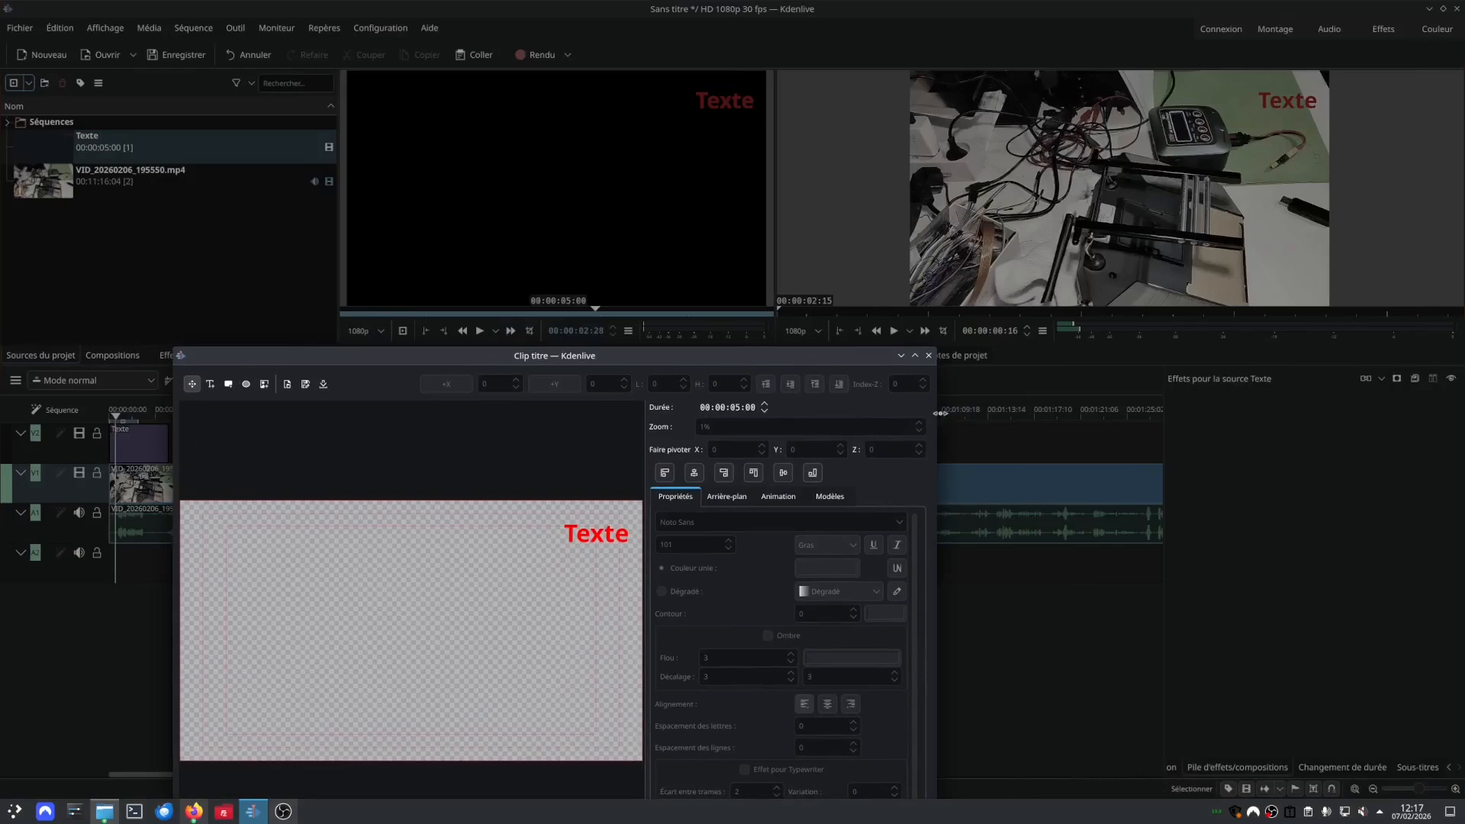
{"action": "left_click_drag", "start_coordinate": [937, 414], "coordinate": [983, 414]}
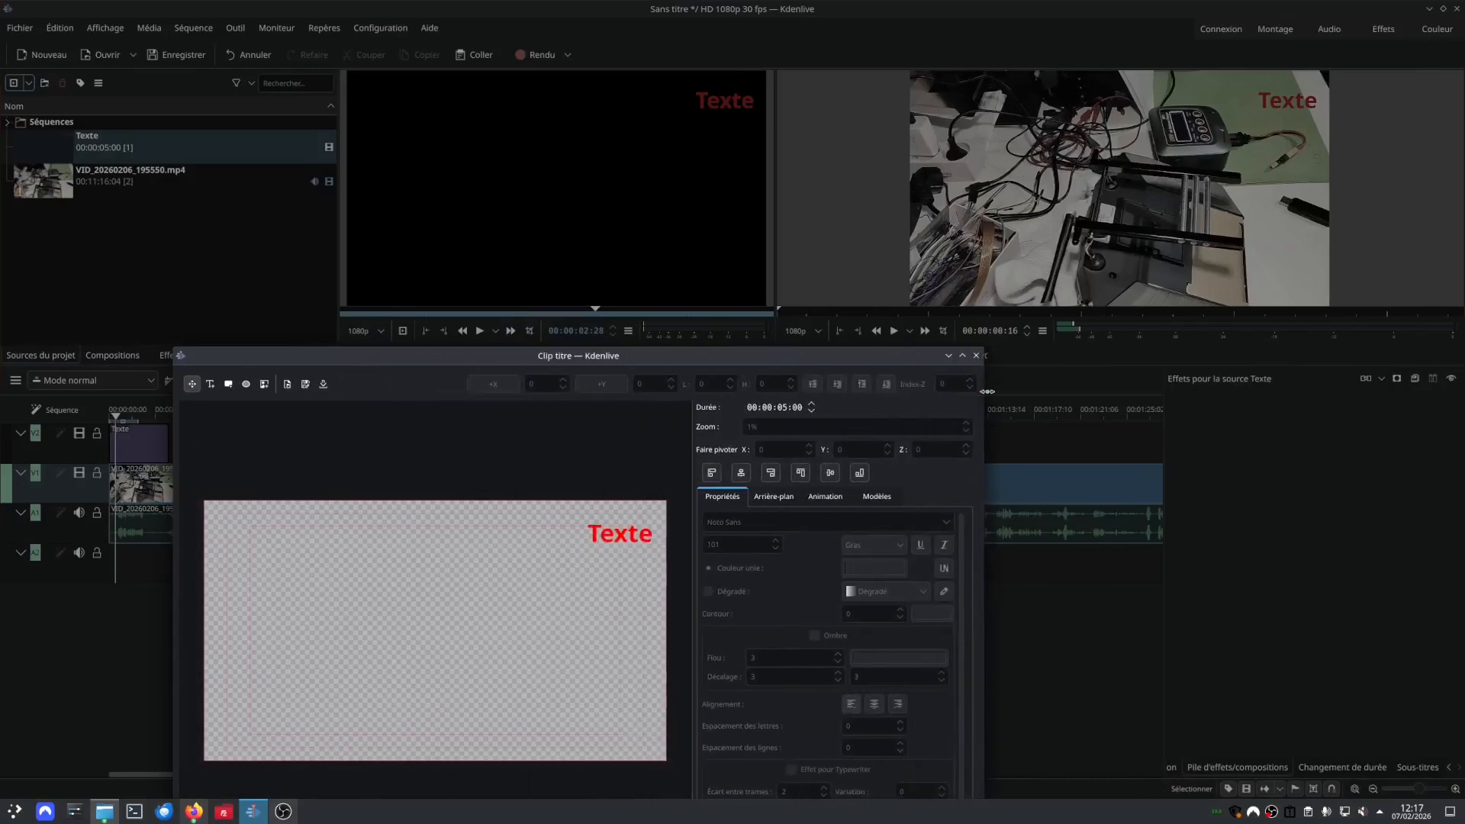
{"action": "left_click_drag", "start_coordinate": [761, 357], "coordinate": [608, 16]}
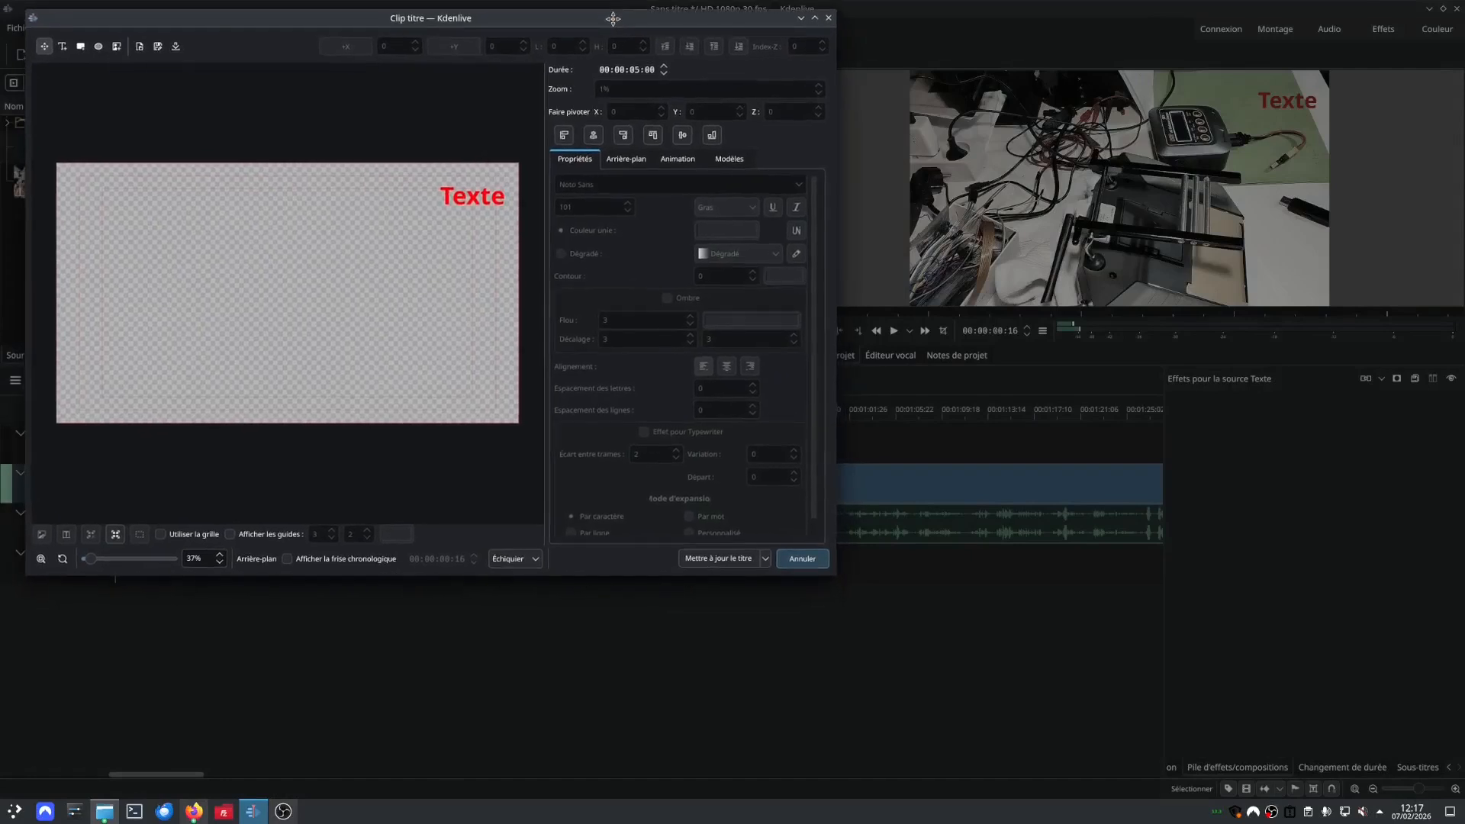
{"action": "left_click_drag", "start_coordinate": [831, 573], "coordinate": [694, 501]}
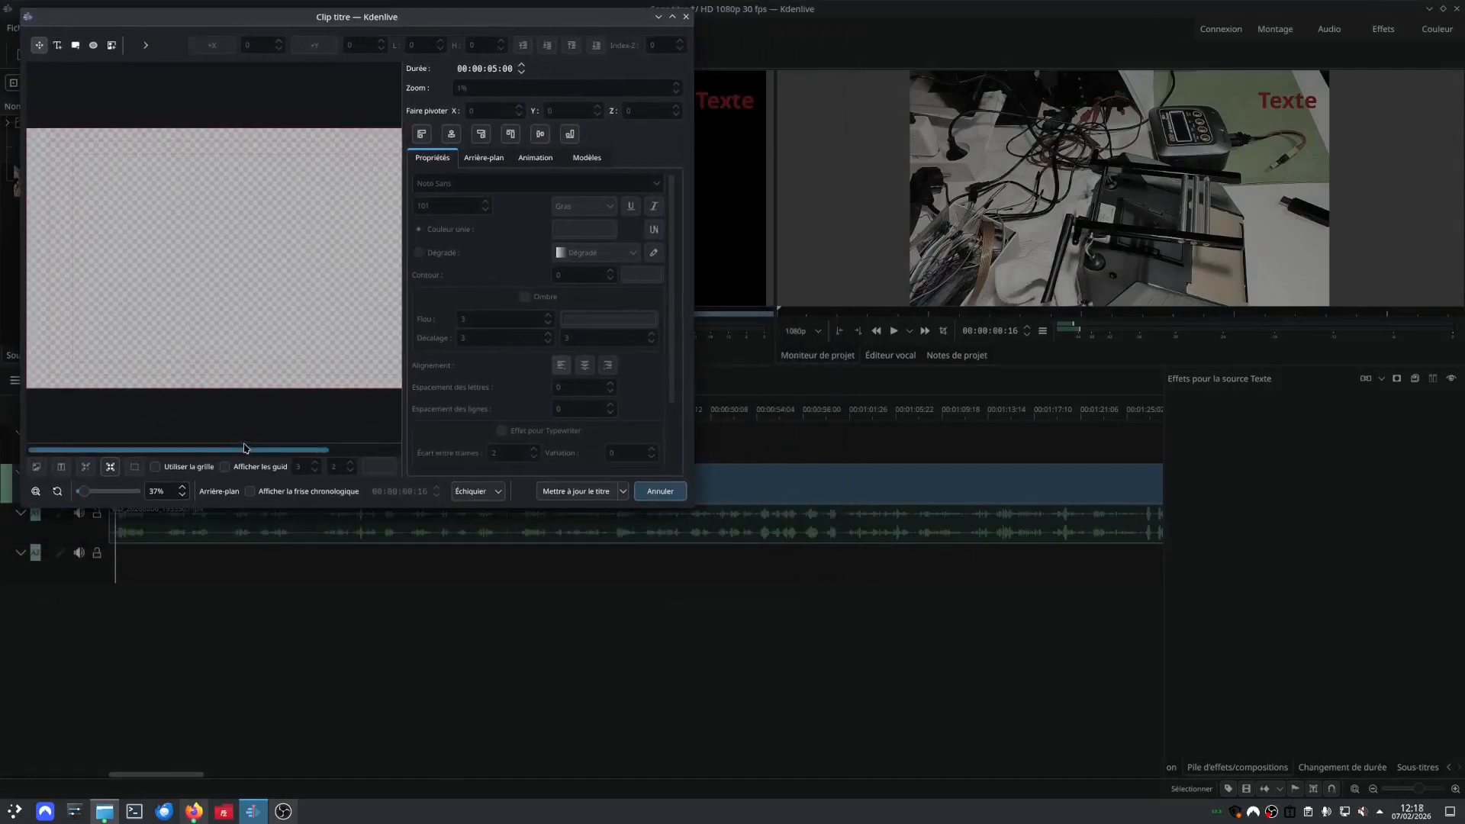
{"action": "left_click_drag", "start_coordinate": [255, 450], "coordinate": [338, 404]}
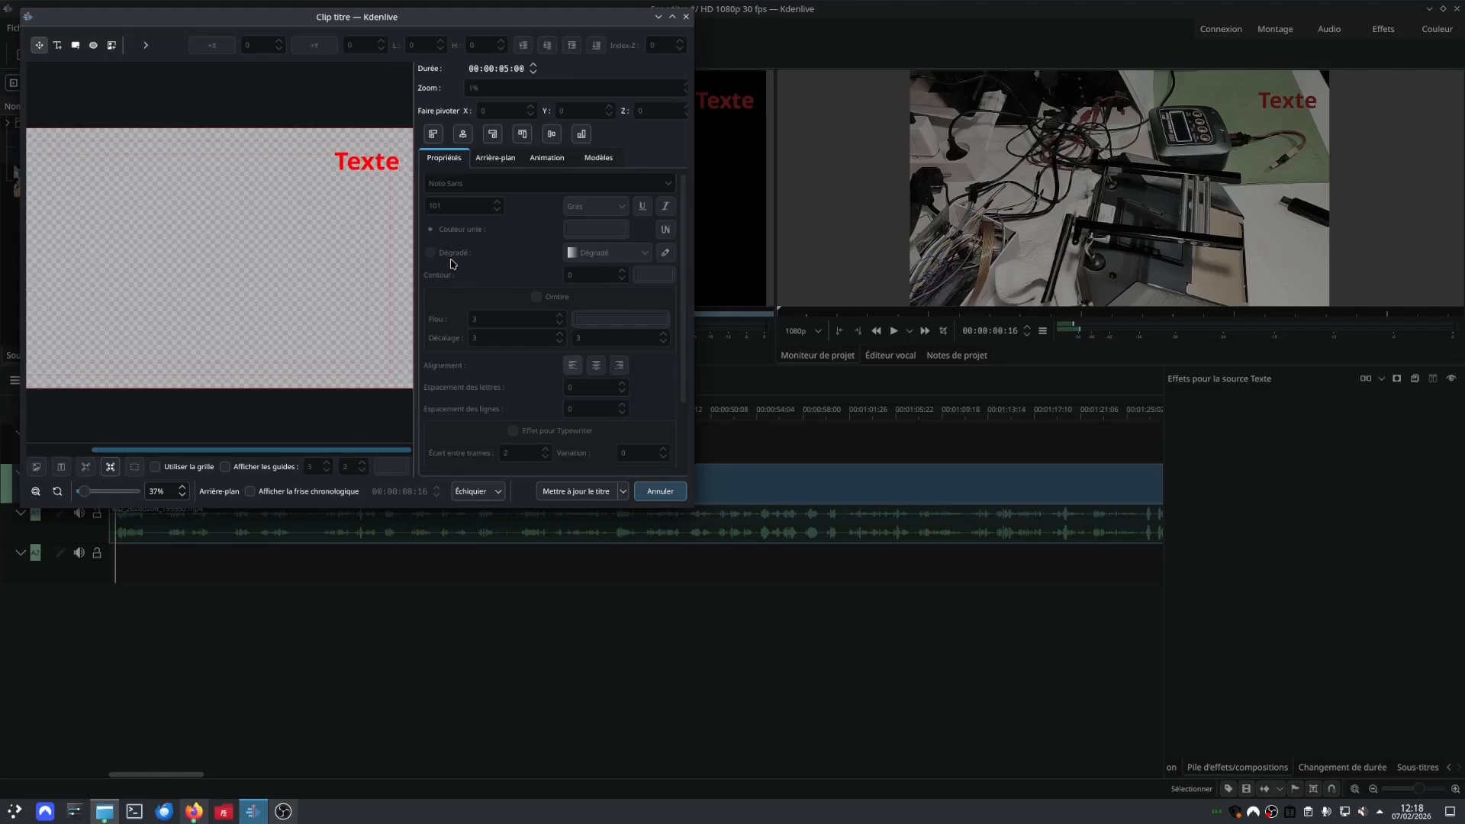
{"action": "left_click_drag", "start_coordinate": [689, 512], "coordinate": [765, 563]}
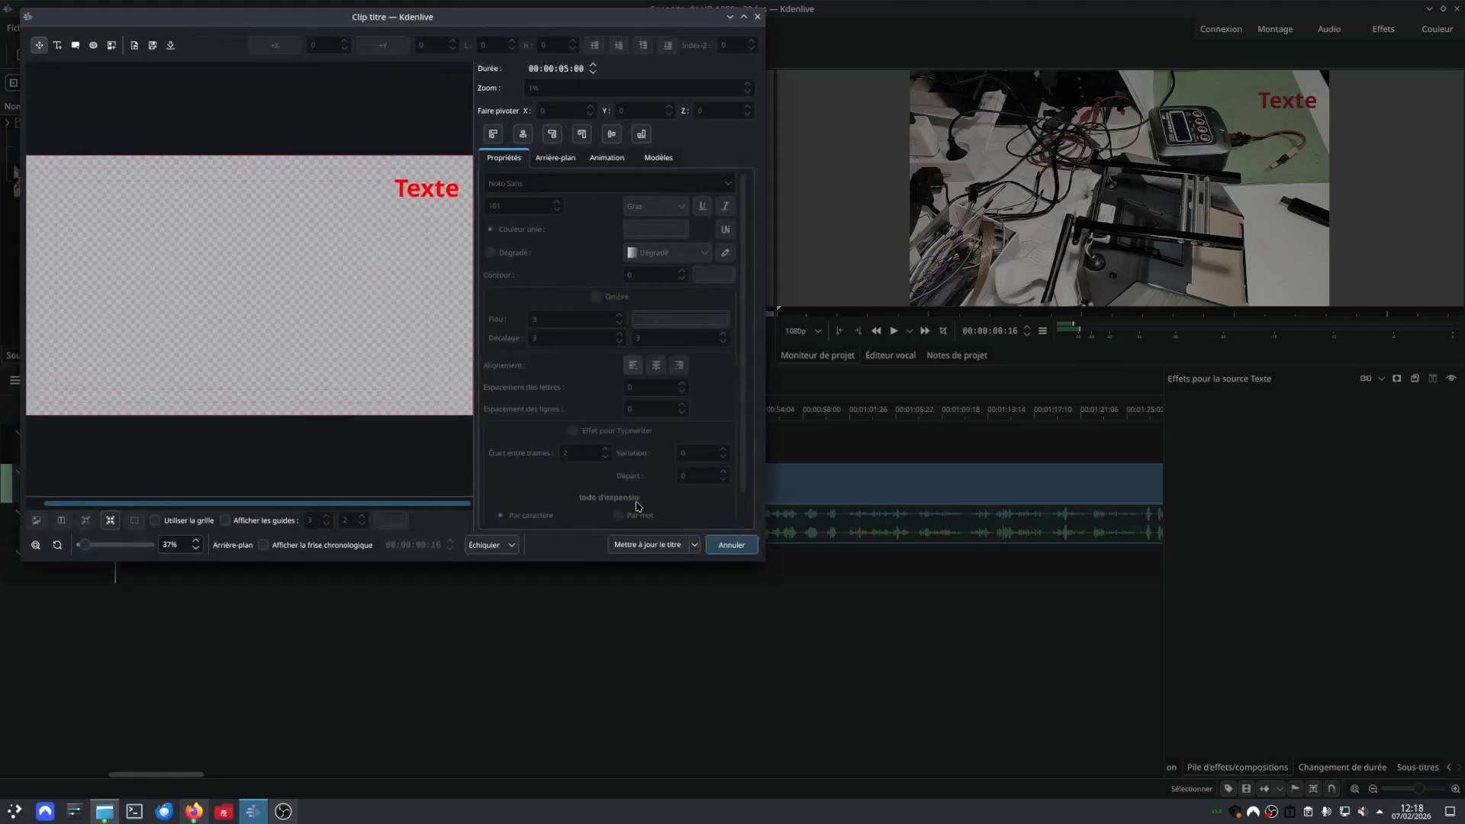
Lower the title text along the frame's right side to about Y 537 and update the title.
{"action": "left_click", "coordinate": [429, 192]}
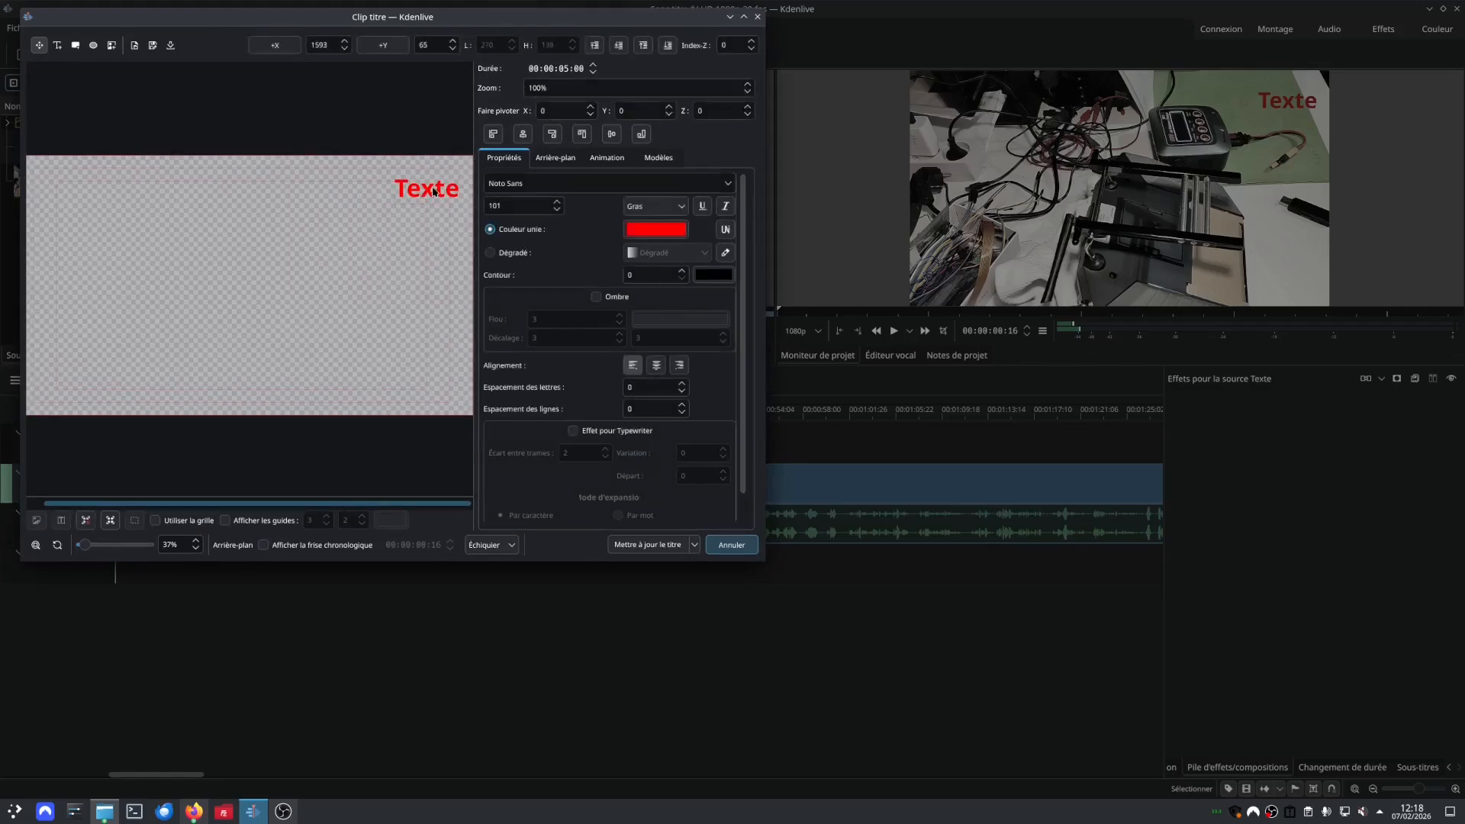
{"action": "left_click_drag", "start_coordinate": [432, 190], "coordinate": [432, 307]}
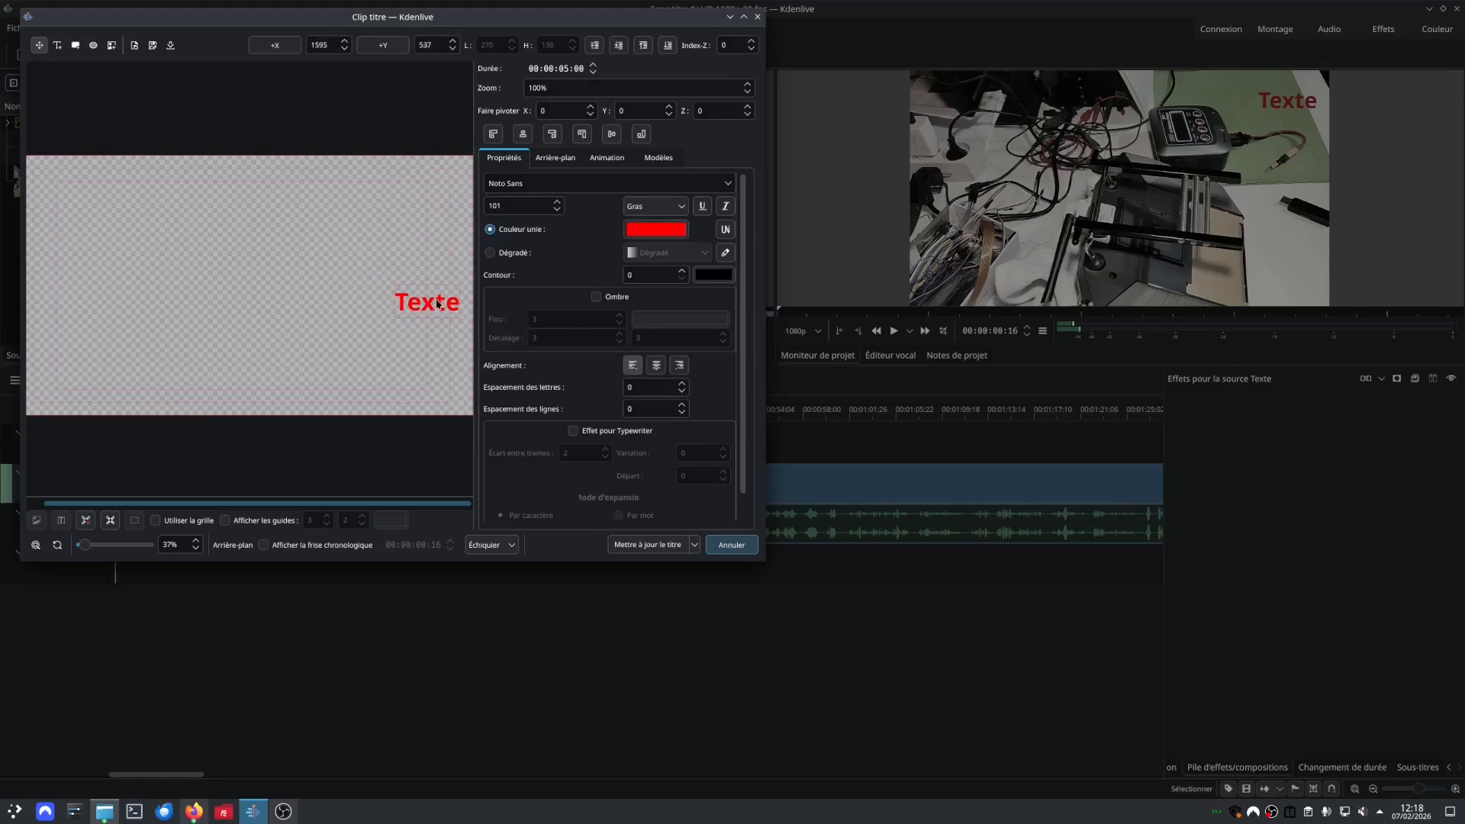
{"action": "left_click", "coordinate": [648, 546]}
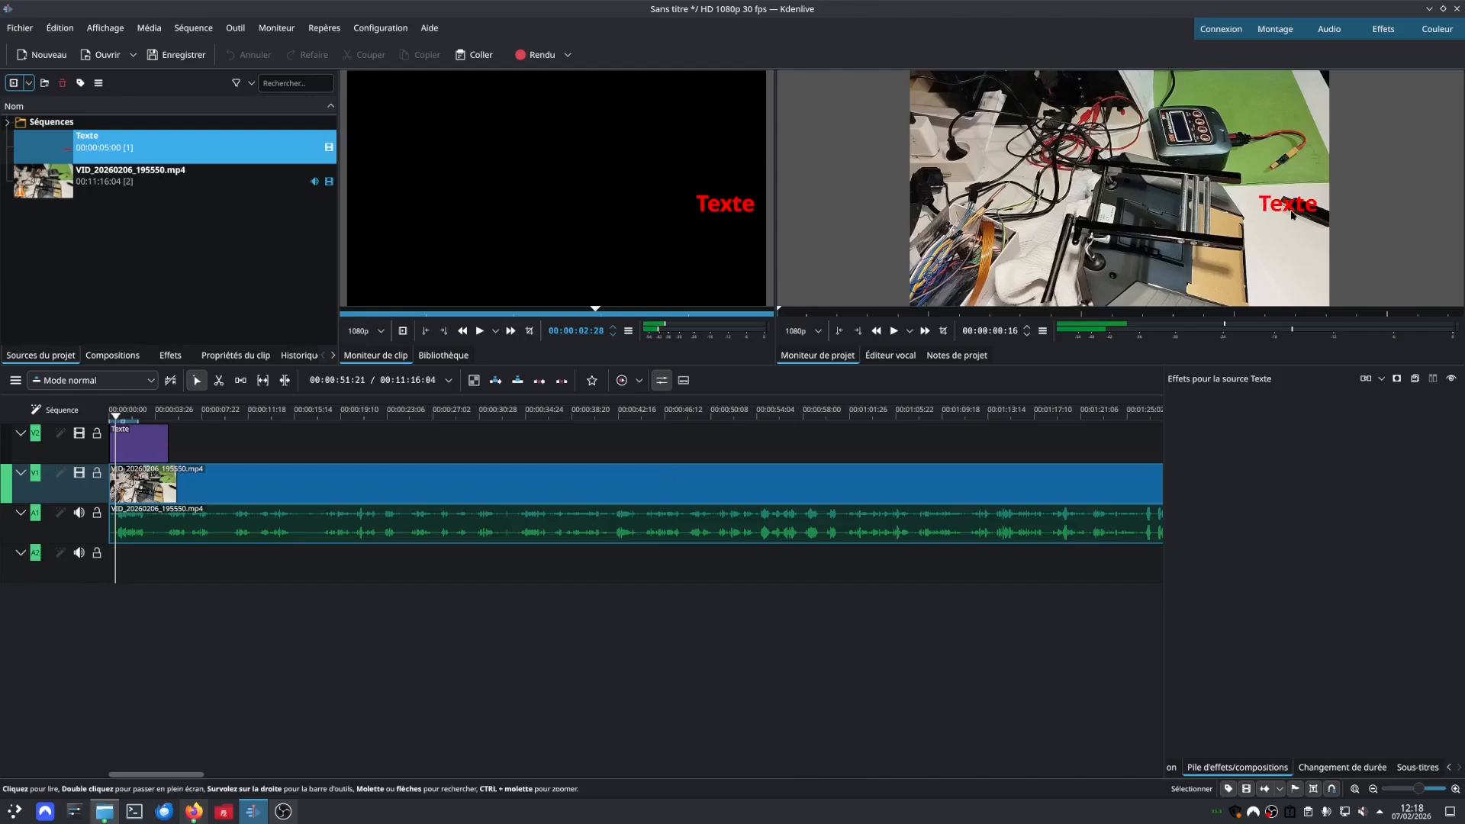
Move the Texte title's text into the frame's lower-right corner at about X 1611, Y 804, and update the title.
{"action": "left_click", "coordinate": [262, 145]}
{"action": "double_click", "coordinate": [213, 154]}
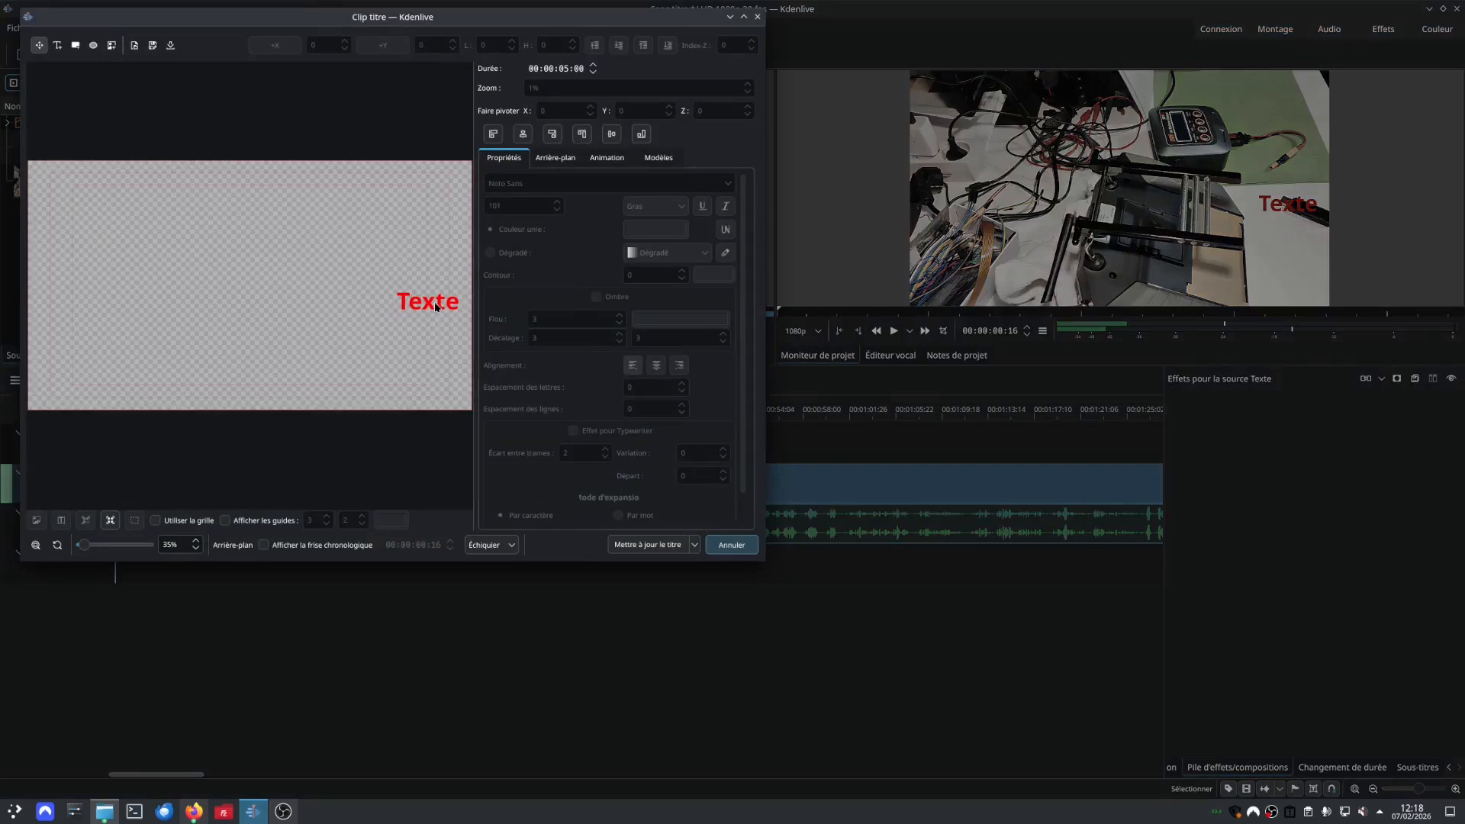
{"action": "left_click_drag", "start_coordinate": [434, 307], "coordinate": [437, 366]}
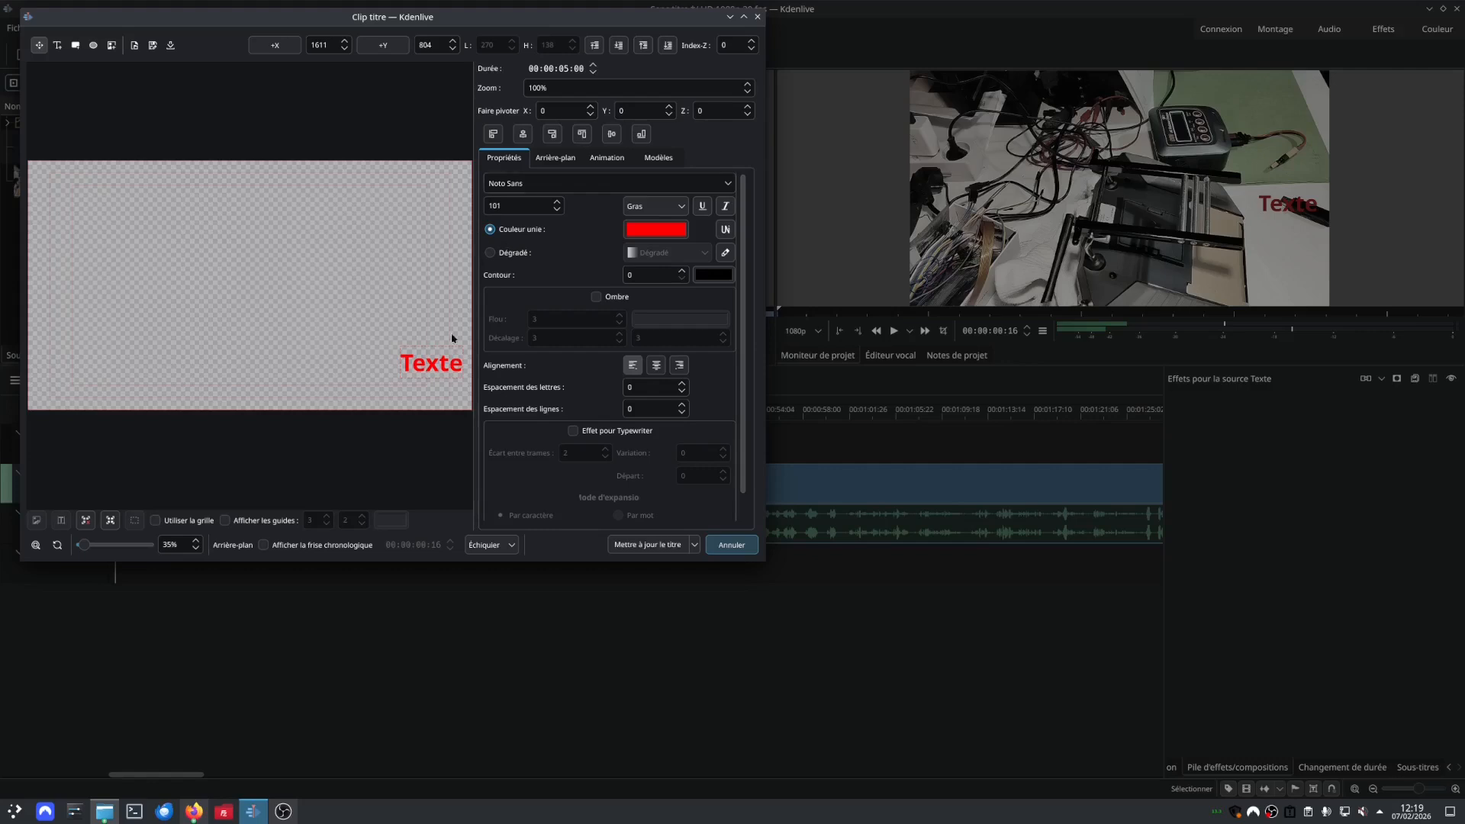
{"action": "left_click", "coordinate": [645, 543]}
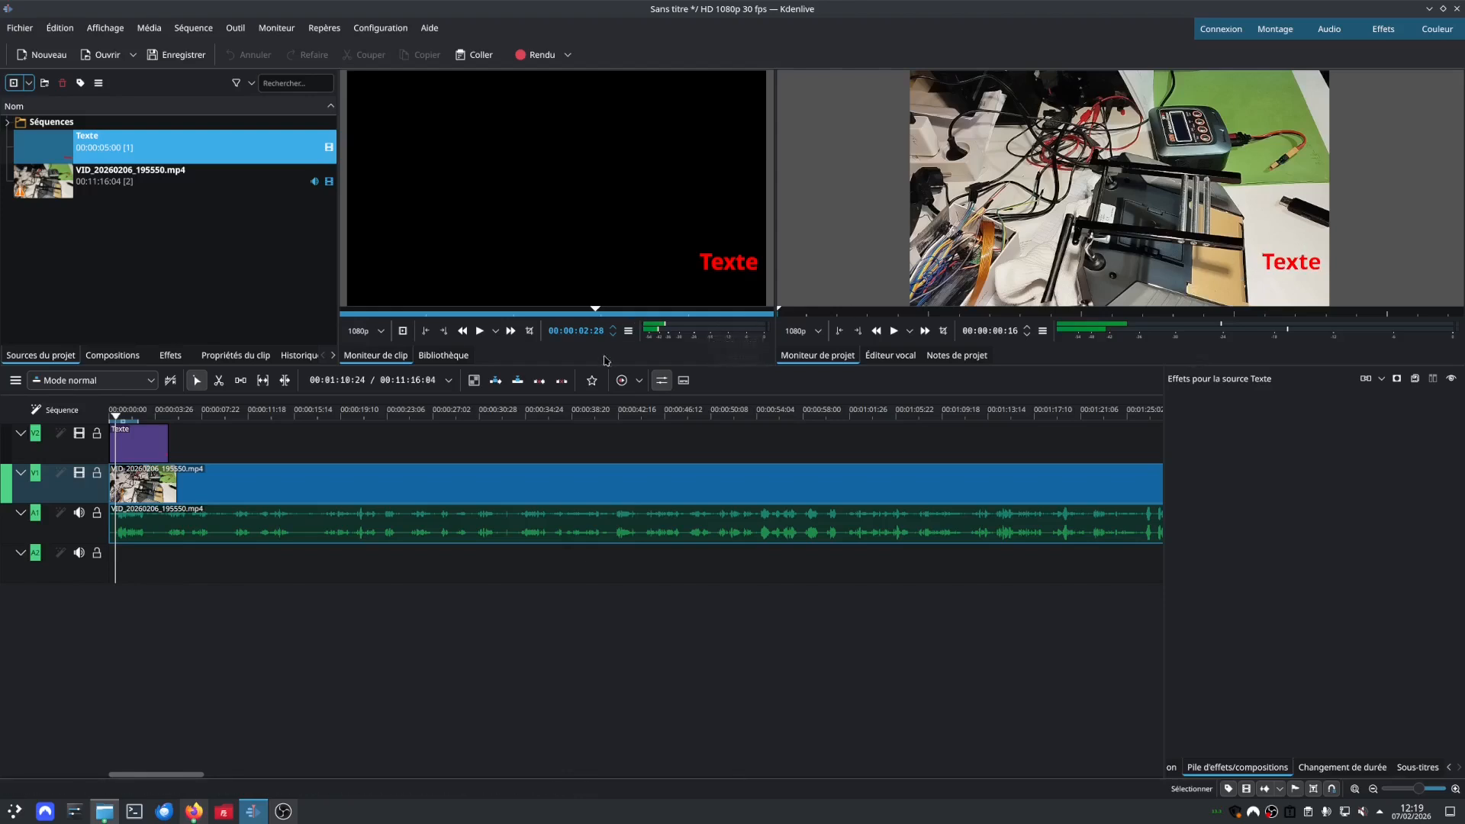
Play the sequence from its start to review the title over the video, and stop playback past the title's end.
{"action": "left_click", "coordinate": [984, 284]}
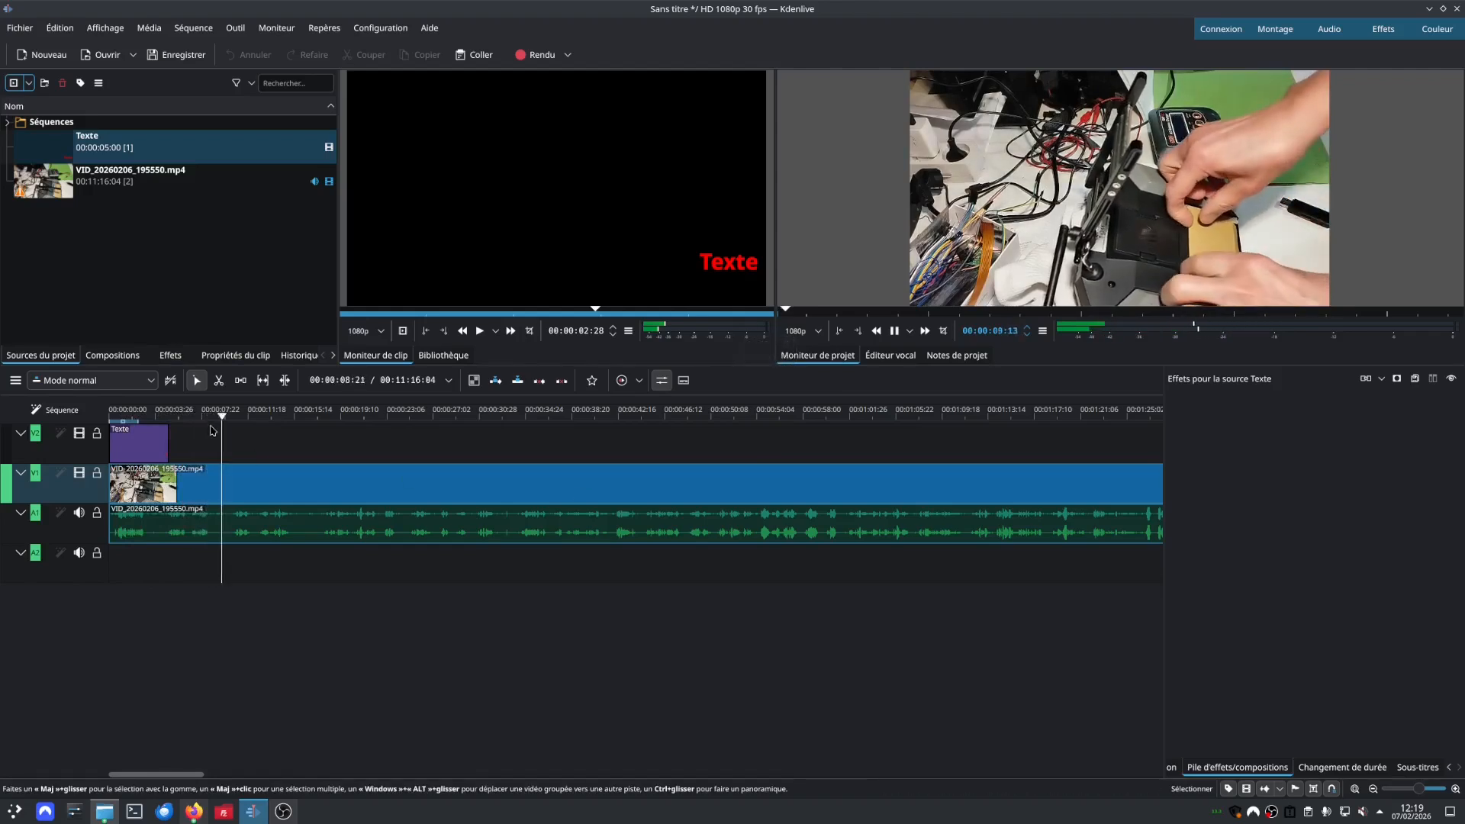
{"action": "left_click_drag", "start_coordinate": [234, 416], "coordinate": [98, 413]}
{"action": "key", "text": "space"}
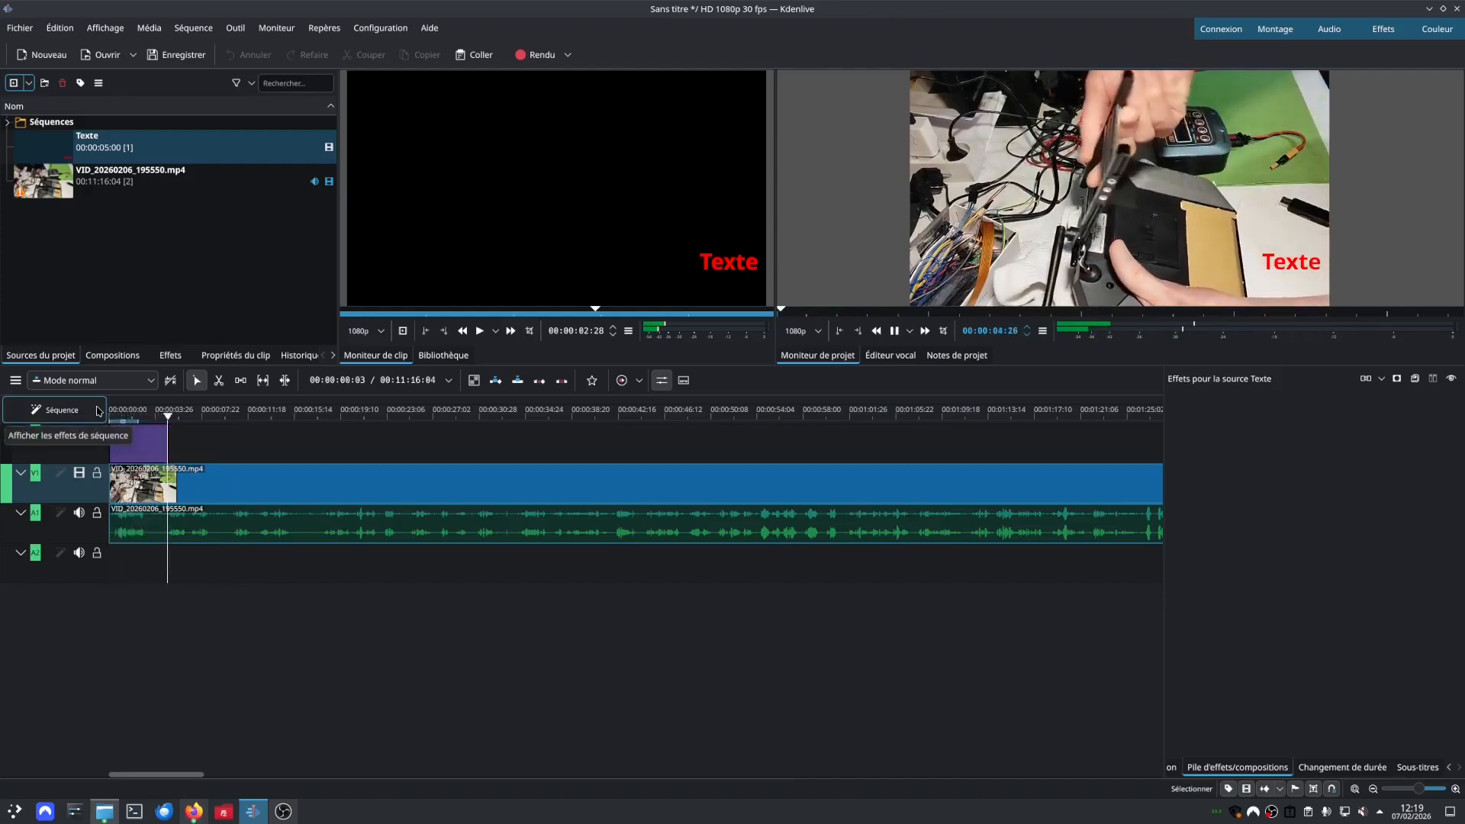
{"action": "key", "text": "space"}
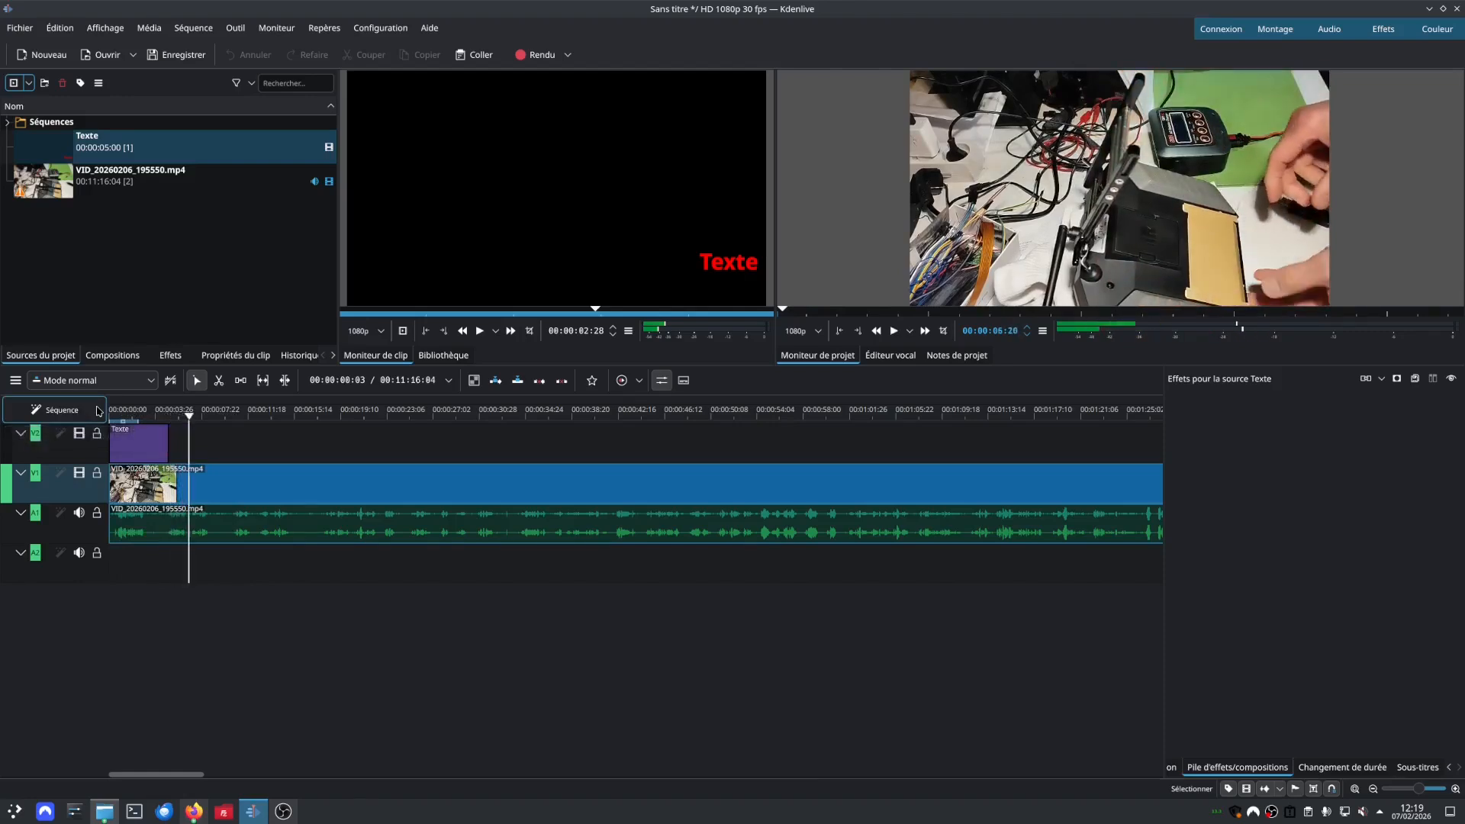